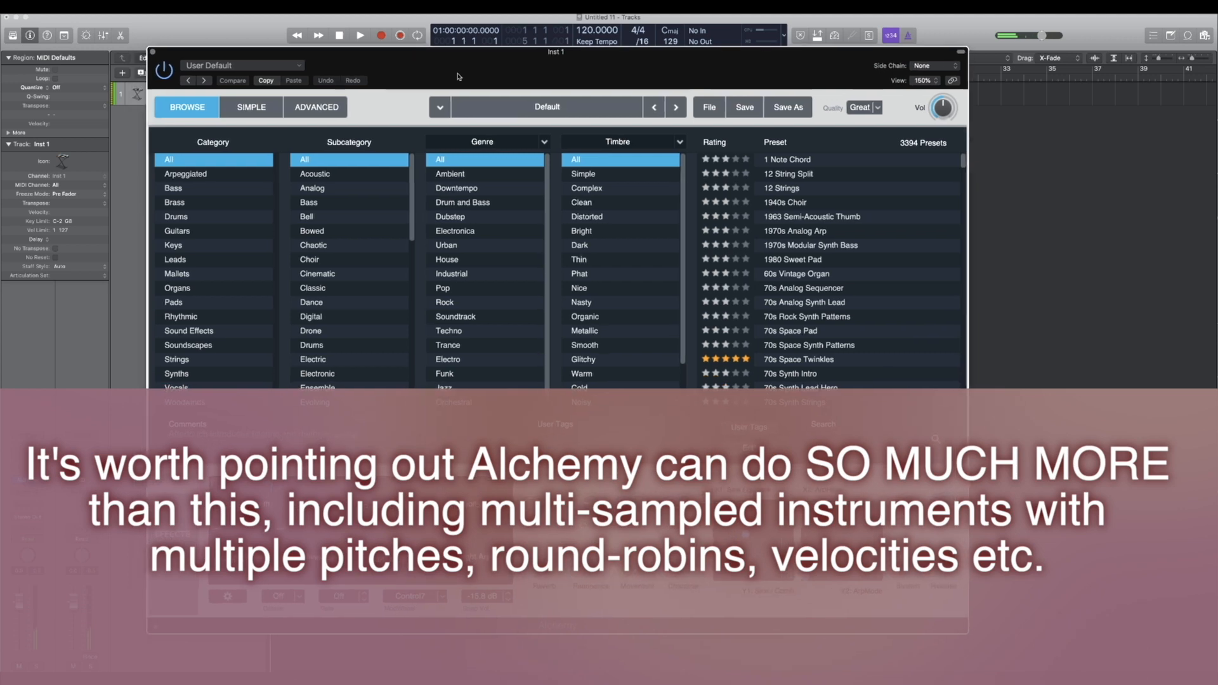
Switch Alchemy to its advanced view and initialize the preset to a blank starting patch.
click(276, 106)
click(321, 107)
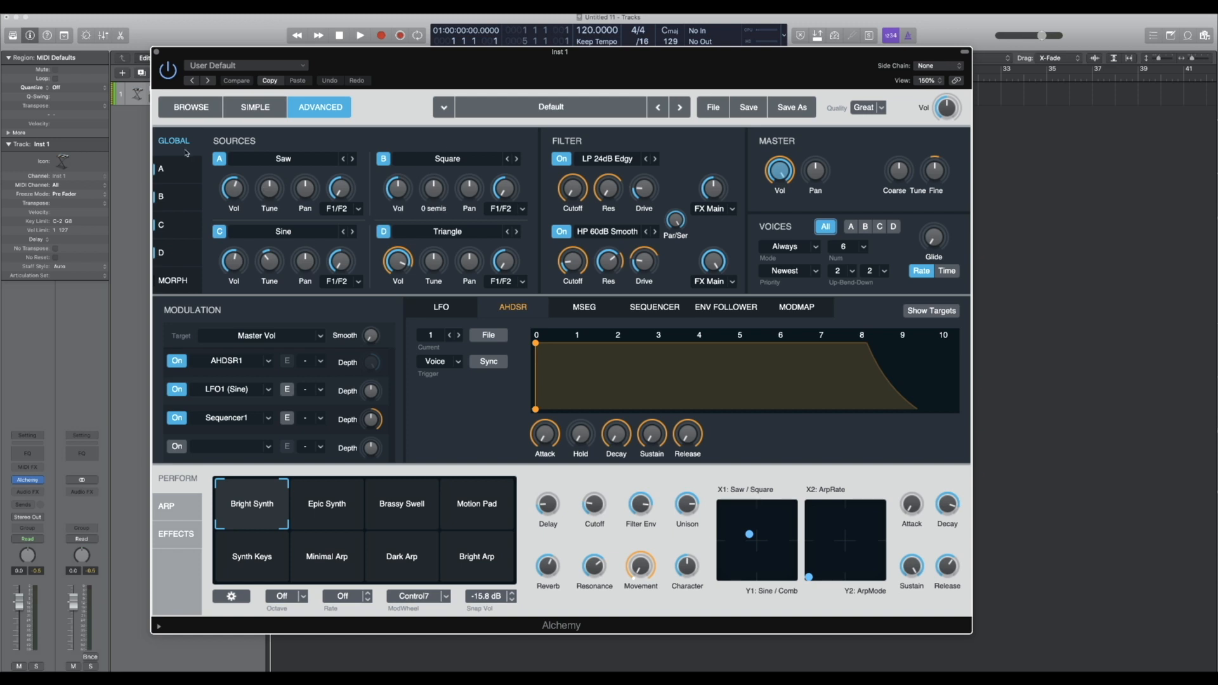
click(714, 108)
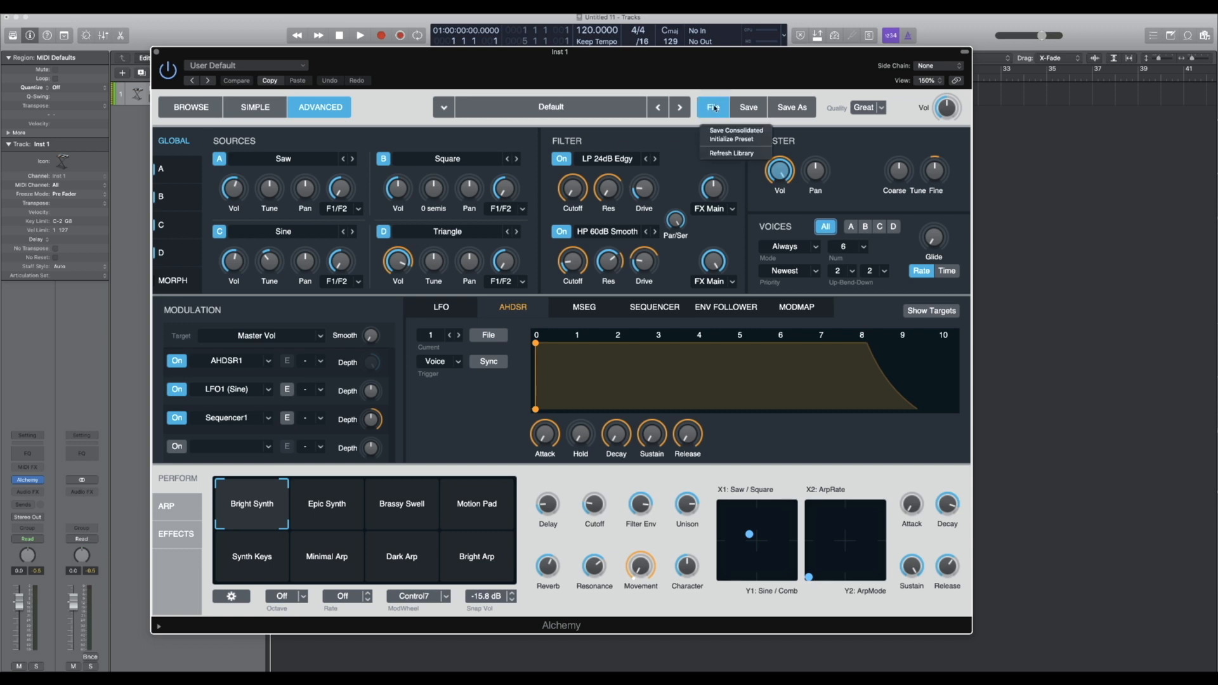
click(733, 140)
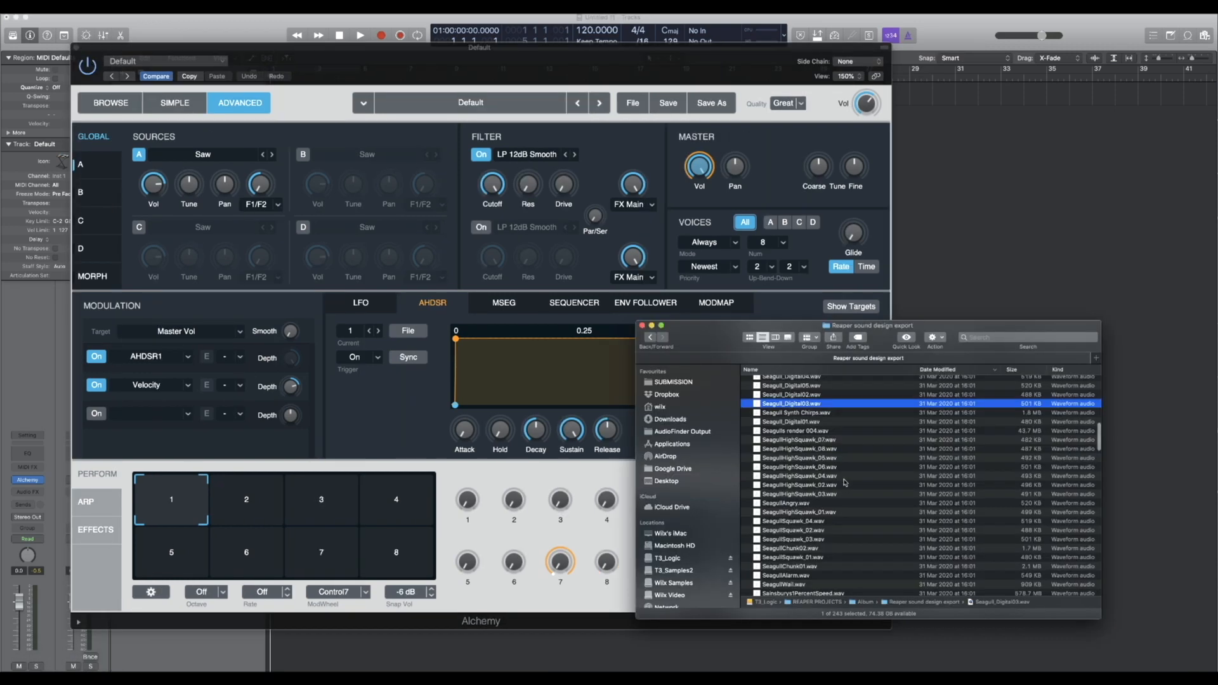
Preview SeagullHighSquawk_03.wav in the Finder and load it into source A as a Granular sample.
click(822, 494)
key(space)
key(space)
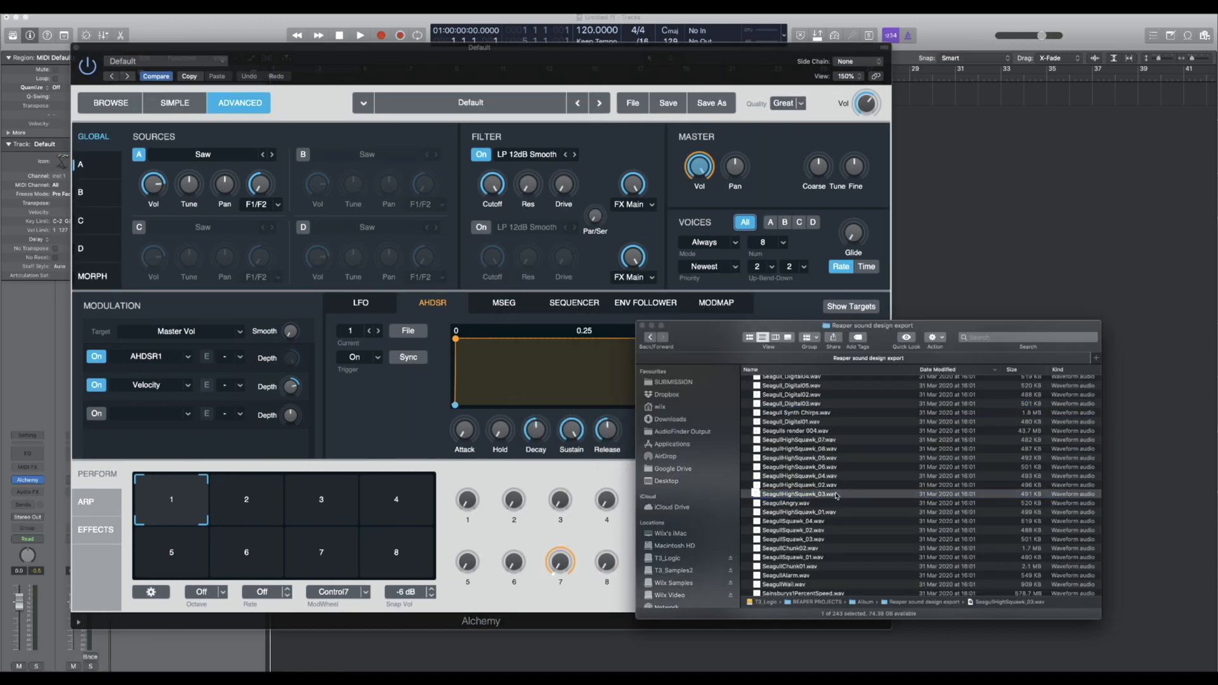
drag(822, 495, 255, 175)
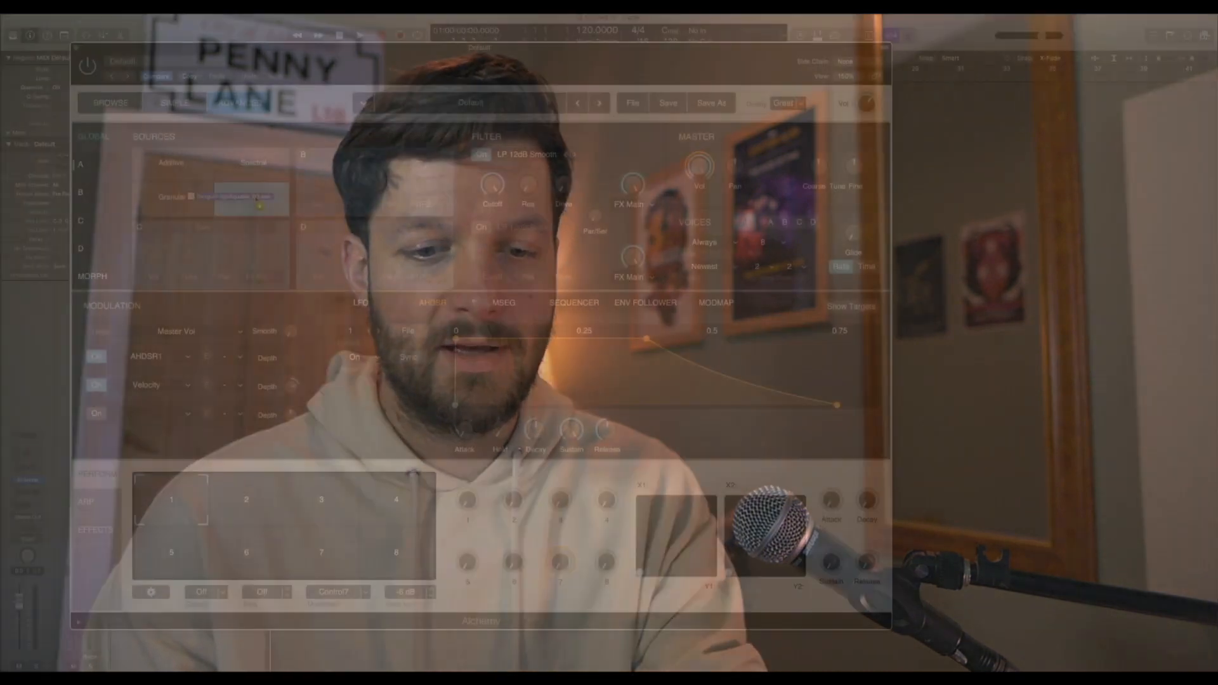
mouse_move(259, 205)
mouse_down()
mouse_move(260, 232)
mouse_move(257, 190)
mouse_move(235, 199)
mouse_move(258, 201)
mouse_up()
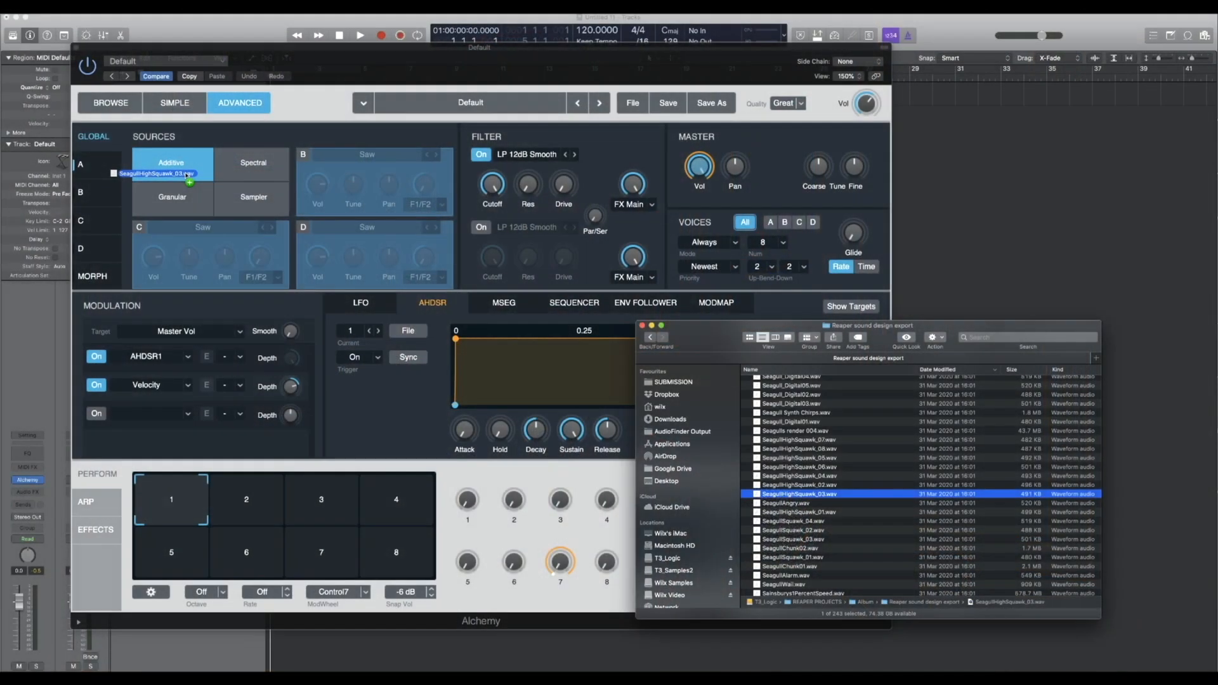
drag(206, 172, 191, 205)
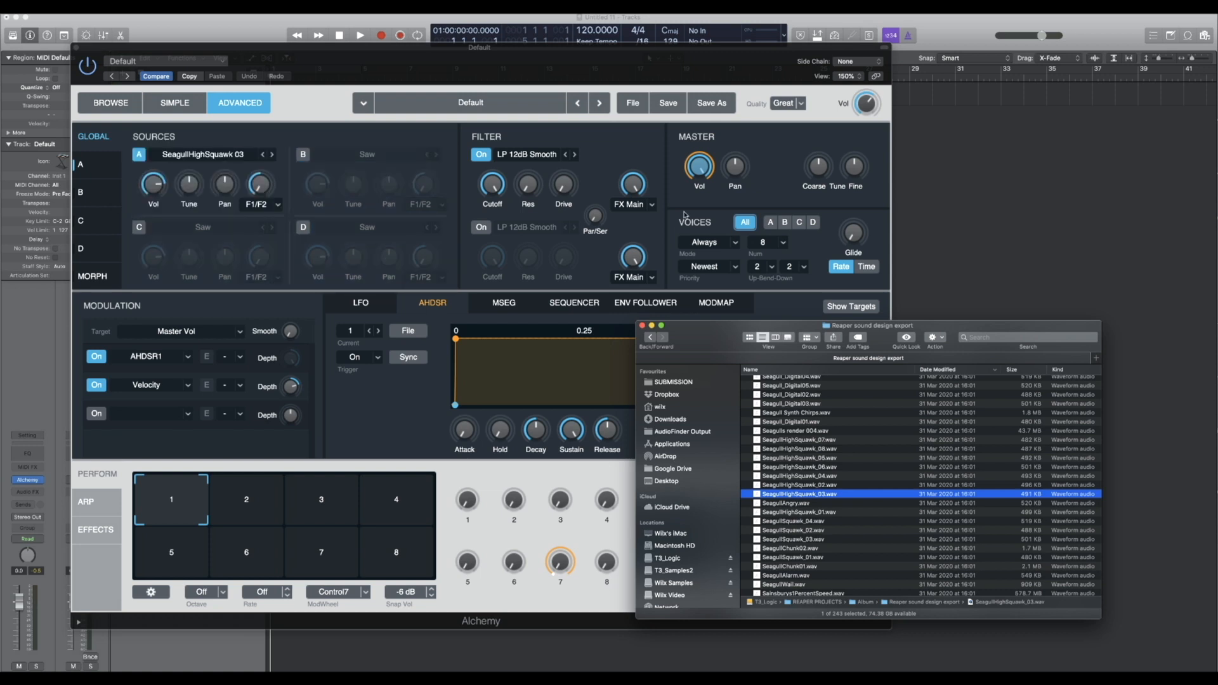
Return to Alchemy, open source A's detailed settings and slow the sample's playback Speed, trying about 24.5%.
click(665, 87)
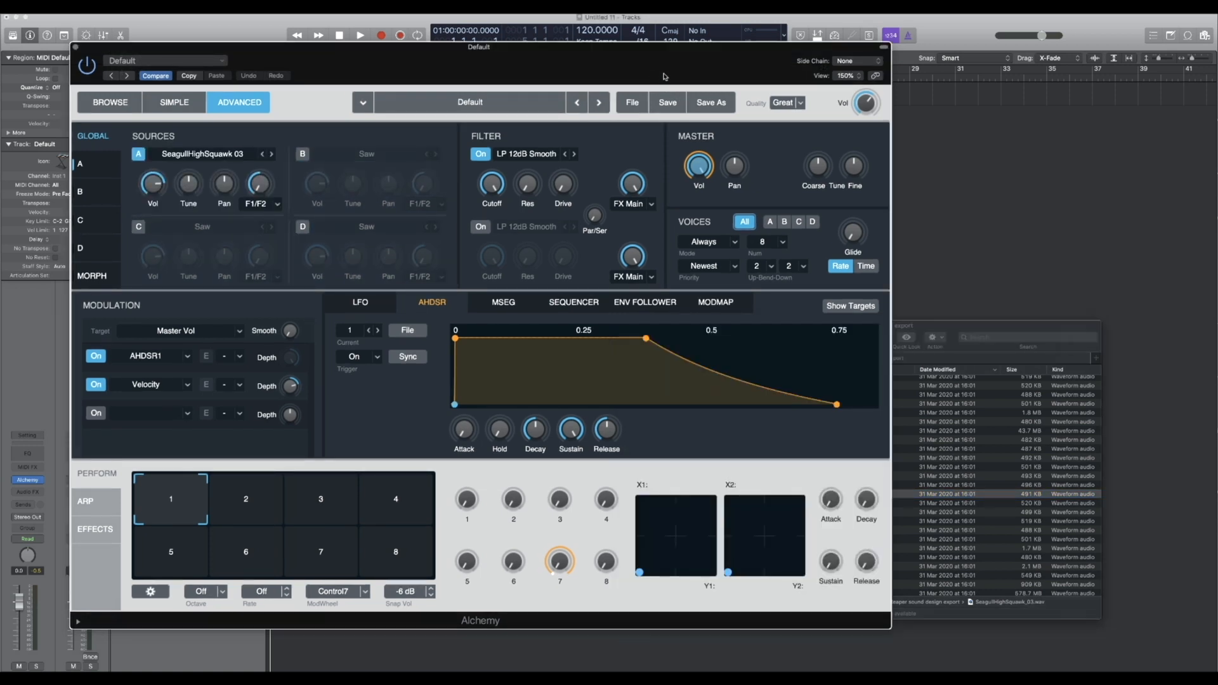
click(91, 158)
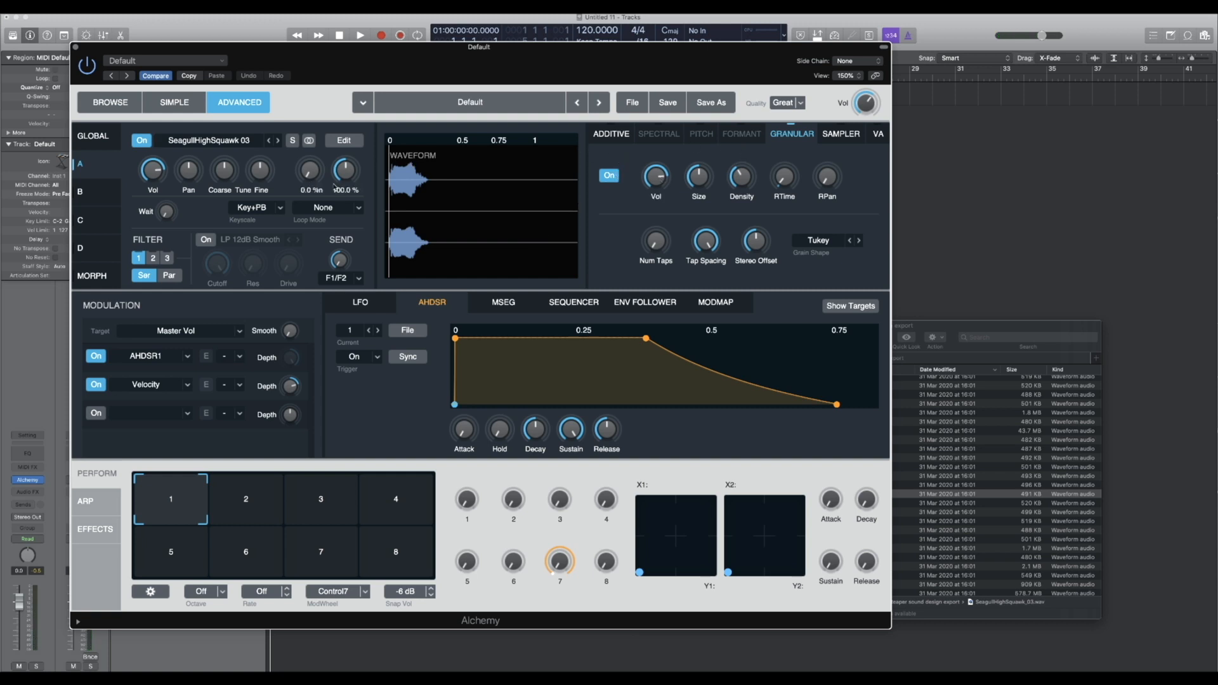
click(311, 170)
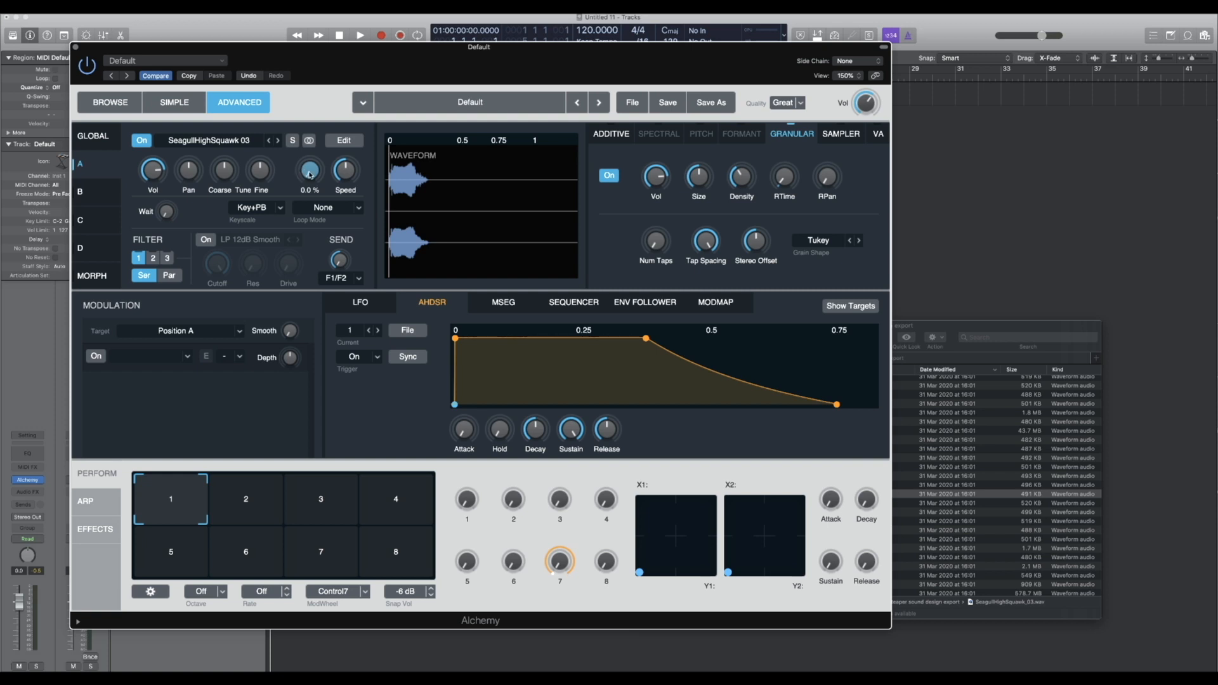
drag(310, 173, 309, 173)
drag(351, 171, 343, 220)
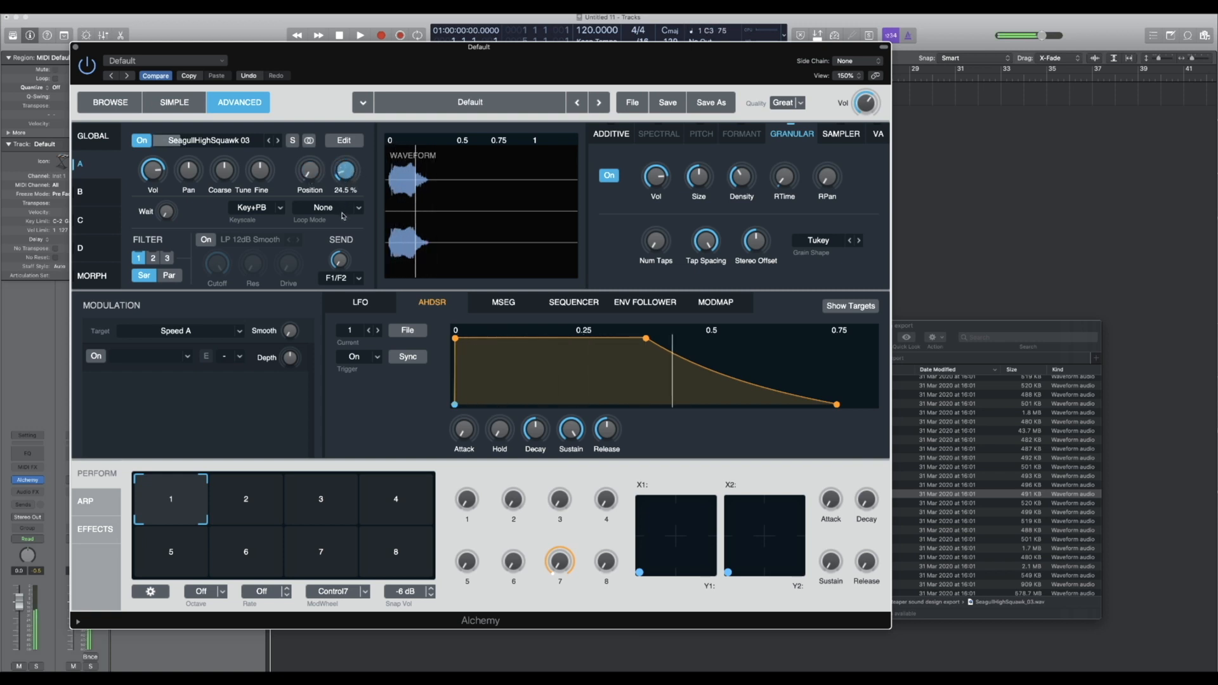
drag(345, 167, 343, 169)
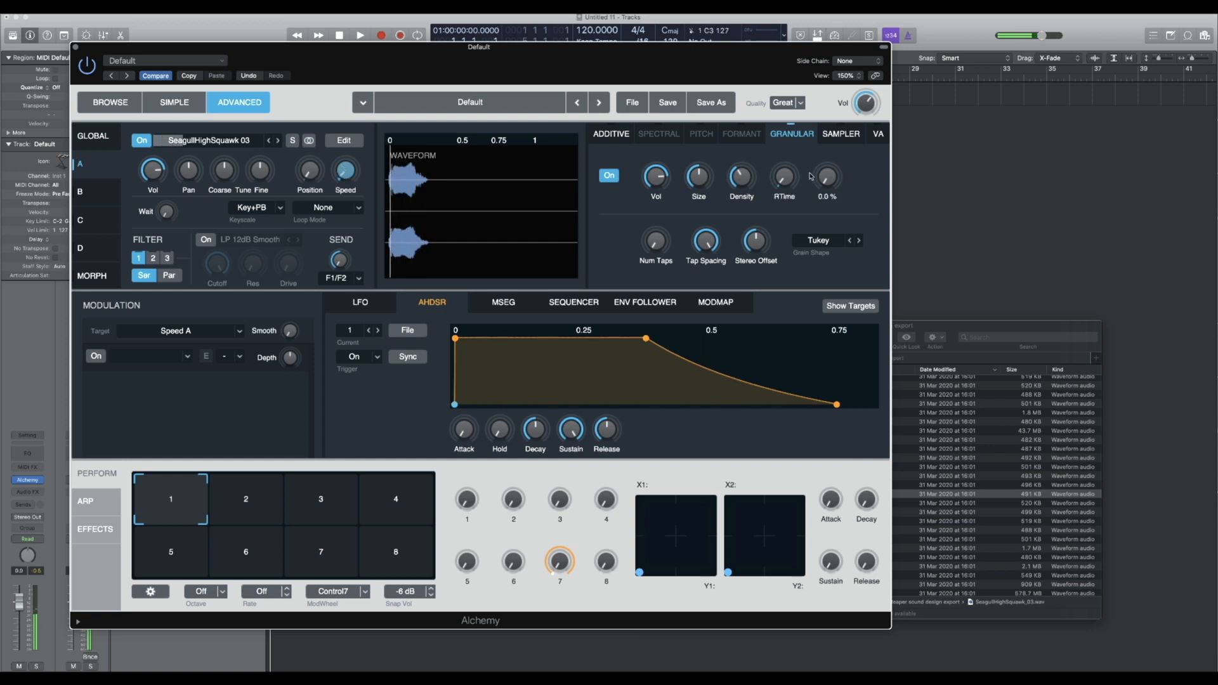
Lengthen the AHDSR envelope's release slightly and raise its attack to about 0.2 s.
drag(607, 426, 607, 429)
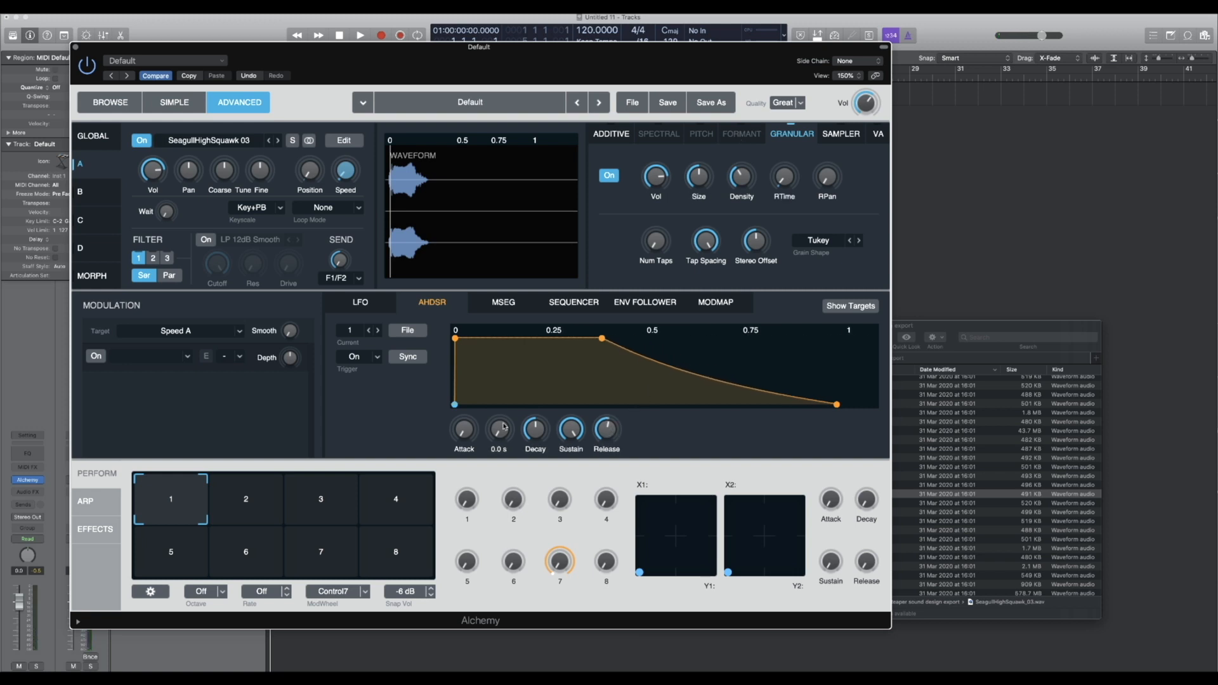
drag(462, 423, 449, 356)
Add an Acoustic Reverb and a Delay to the main effects rack, with the Delay placed first.
click(86, 501)
click(144, 507)
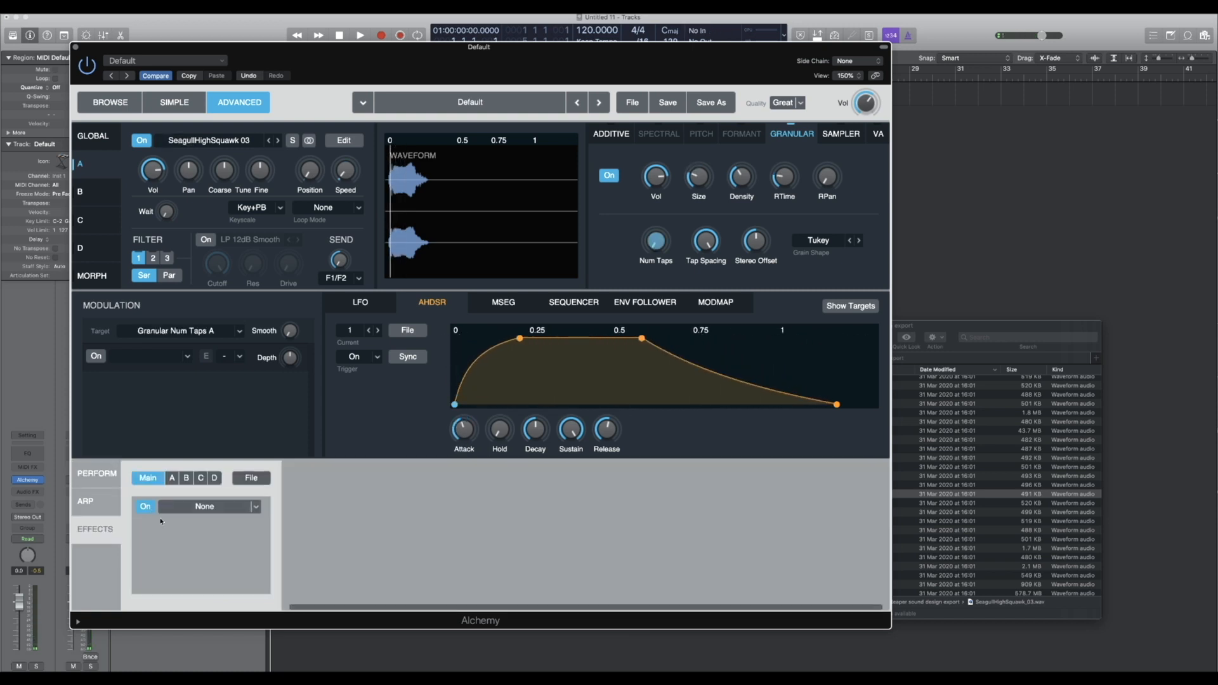
click(247, 510)
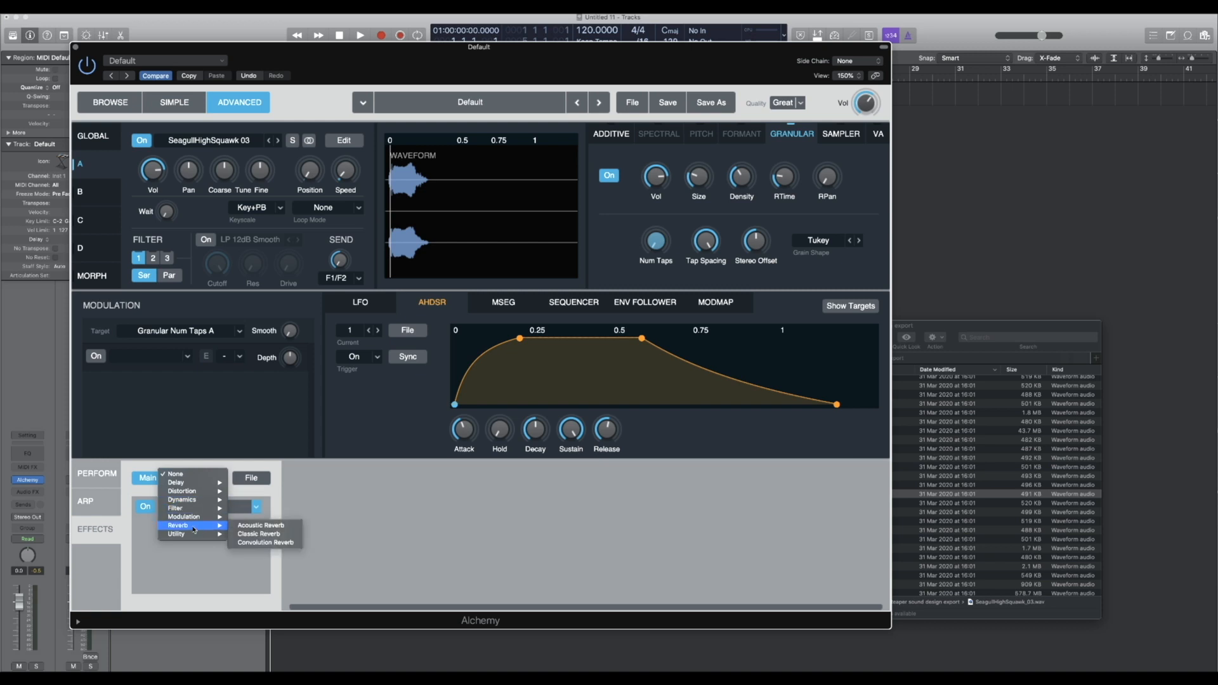
click(226, 514)
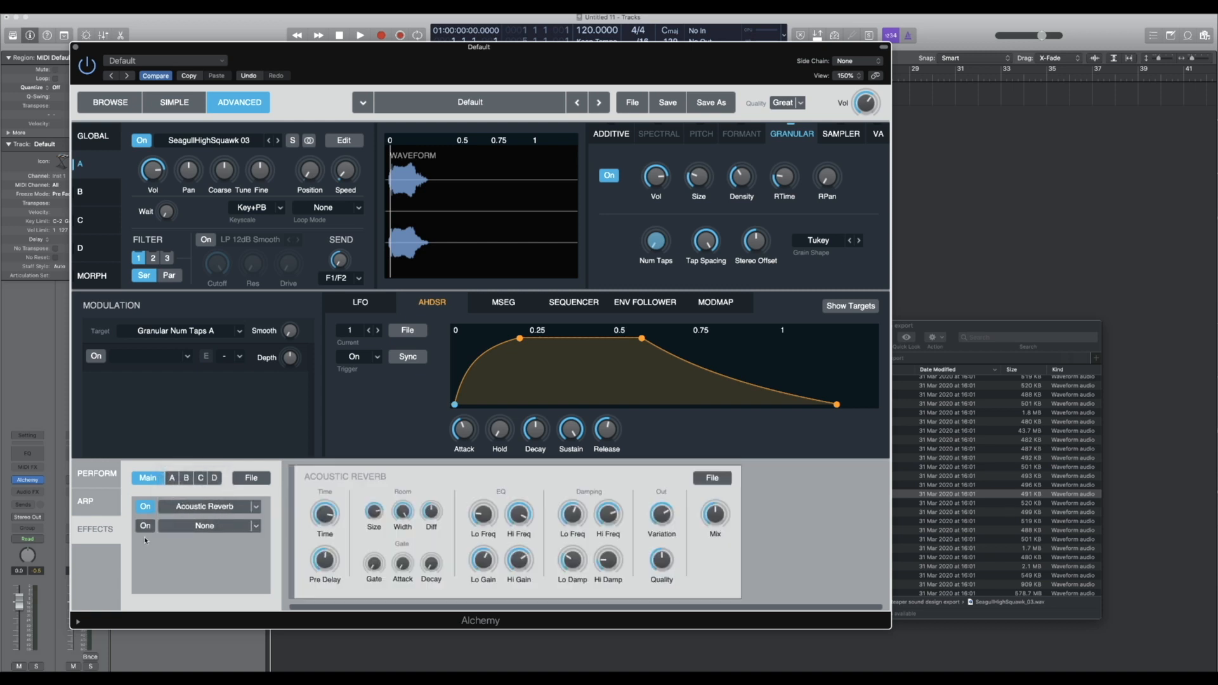
click(247, 528)
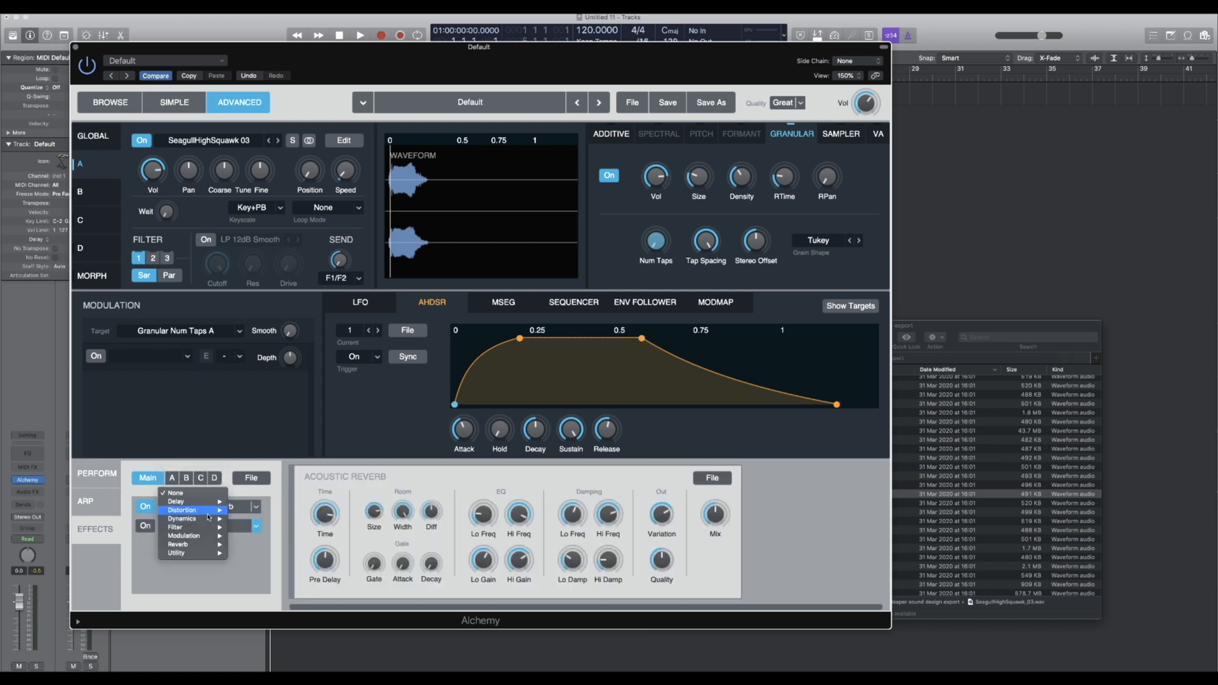
click(245, 502)
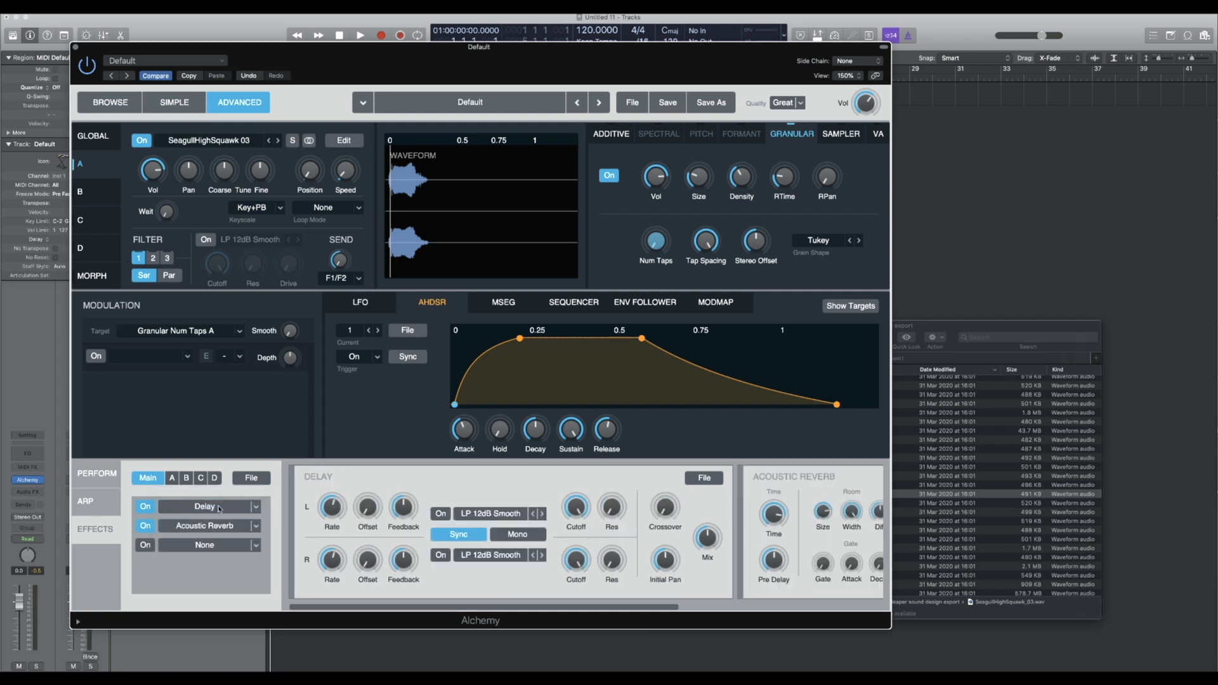
Enable both LP 12dB Smooth filters in the Delay, lower their cutoffs (573 Hz on the left channel) and reduce the mix to about 28%.
click(440, 514)
click(440, 556)
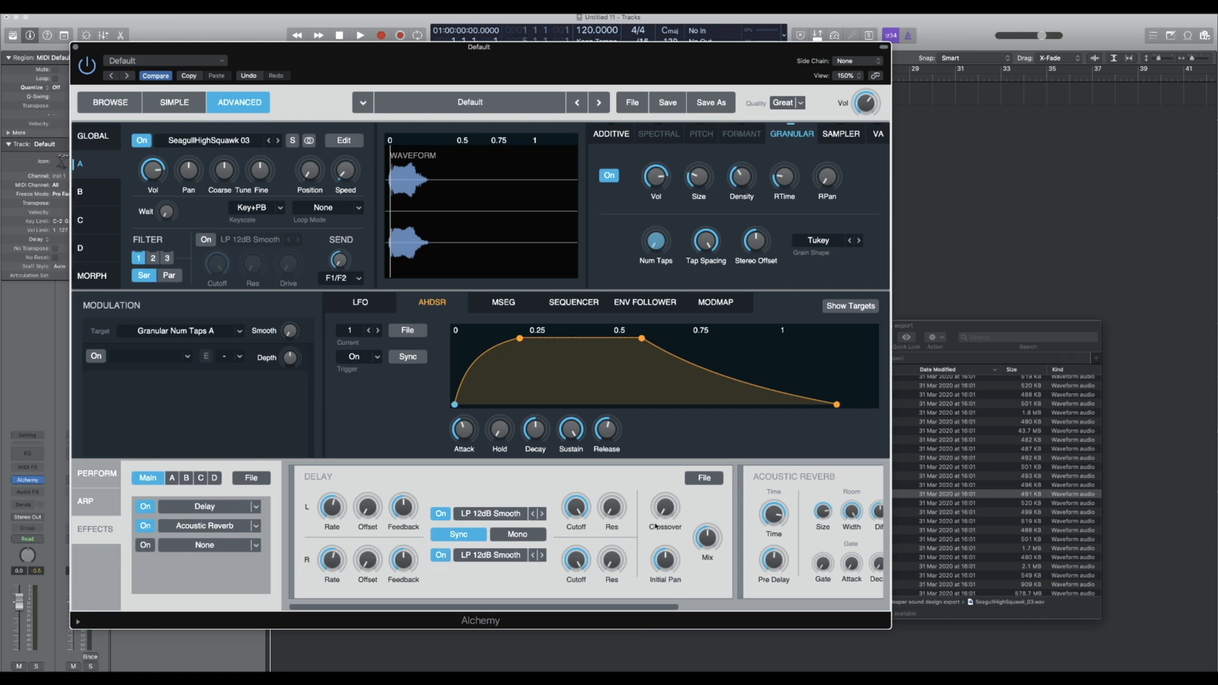
click(576, 506)
click(576, 560)
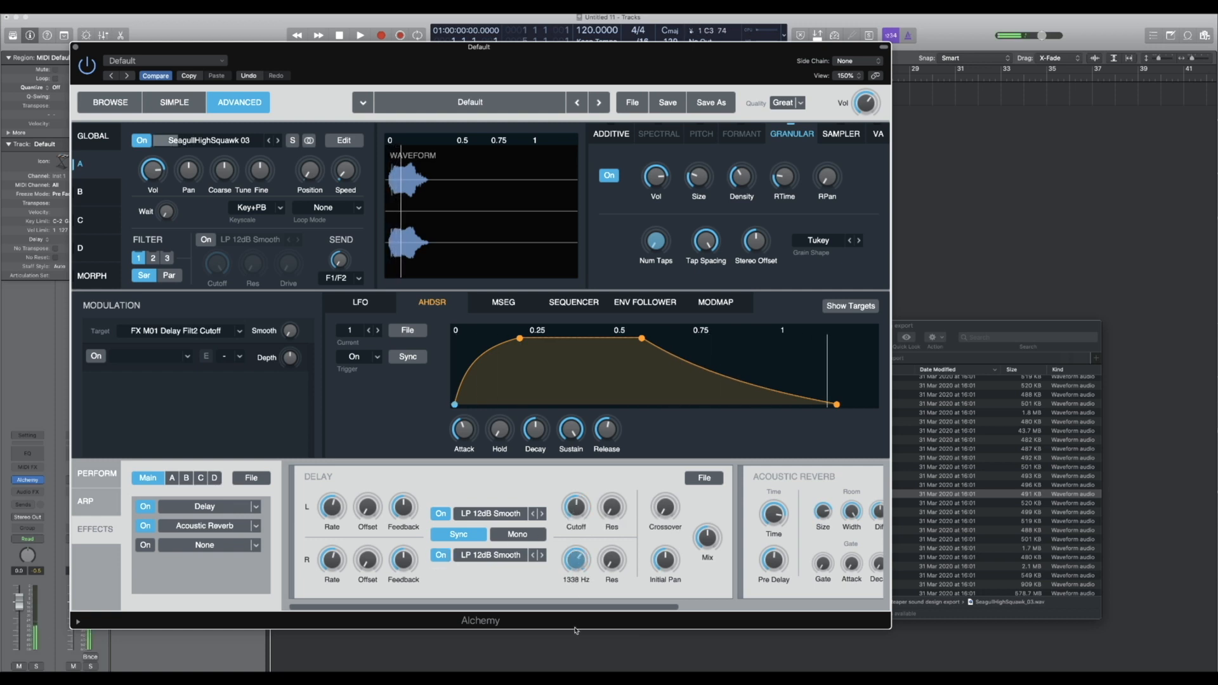
click(707, 538)
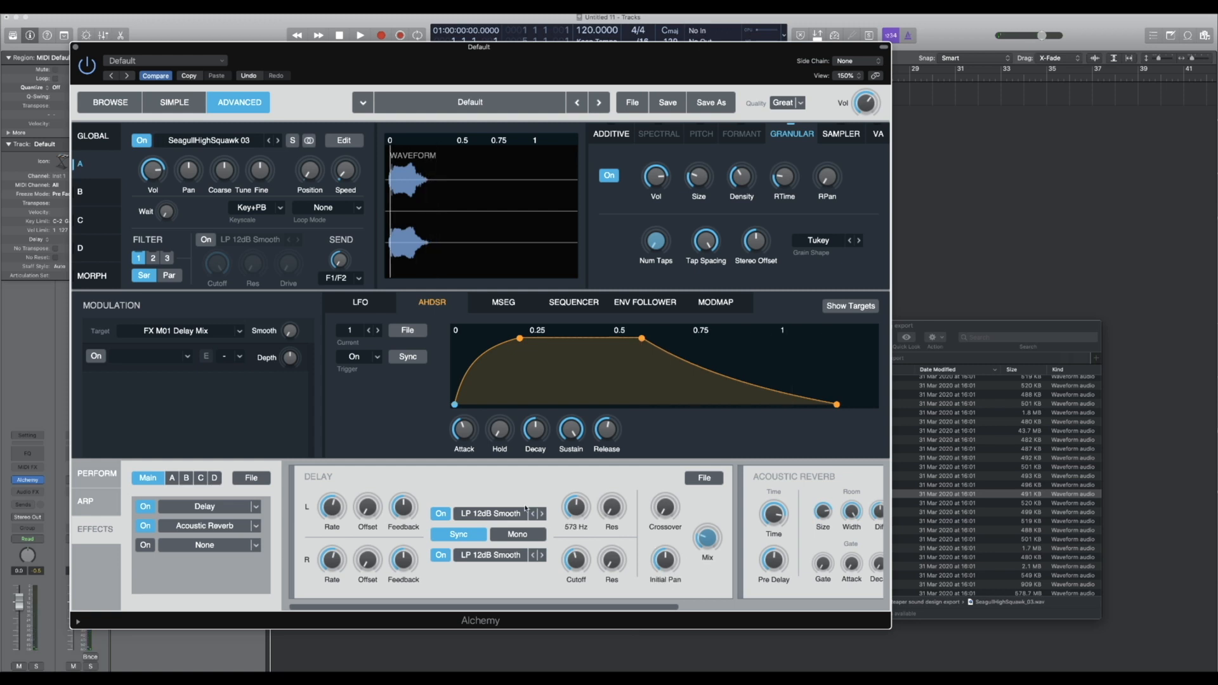
Try source A's Speed at 0%, readjust the Speed and move the sample's Position slightly.
mouse_move(339, 166)
drag(347, 173, 347, 181)
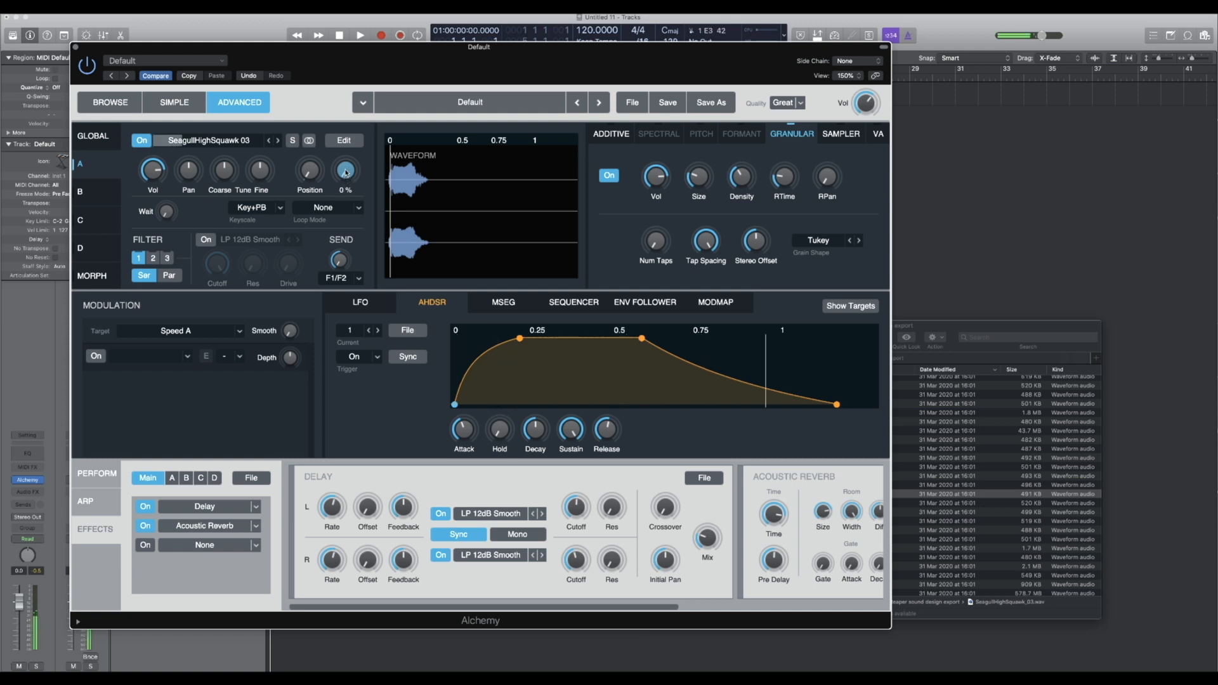
drag(347, 179, 346, 171)
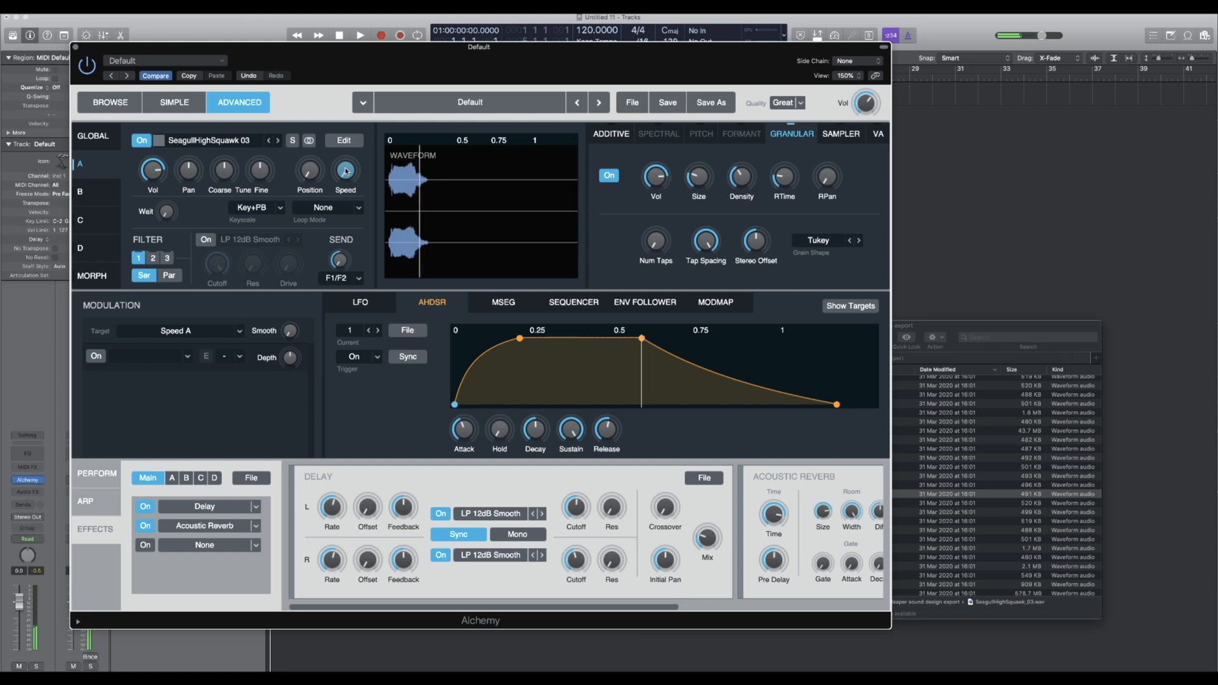
click(311, 170)
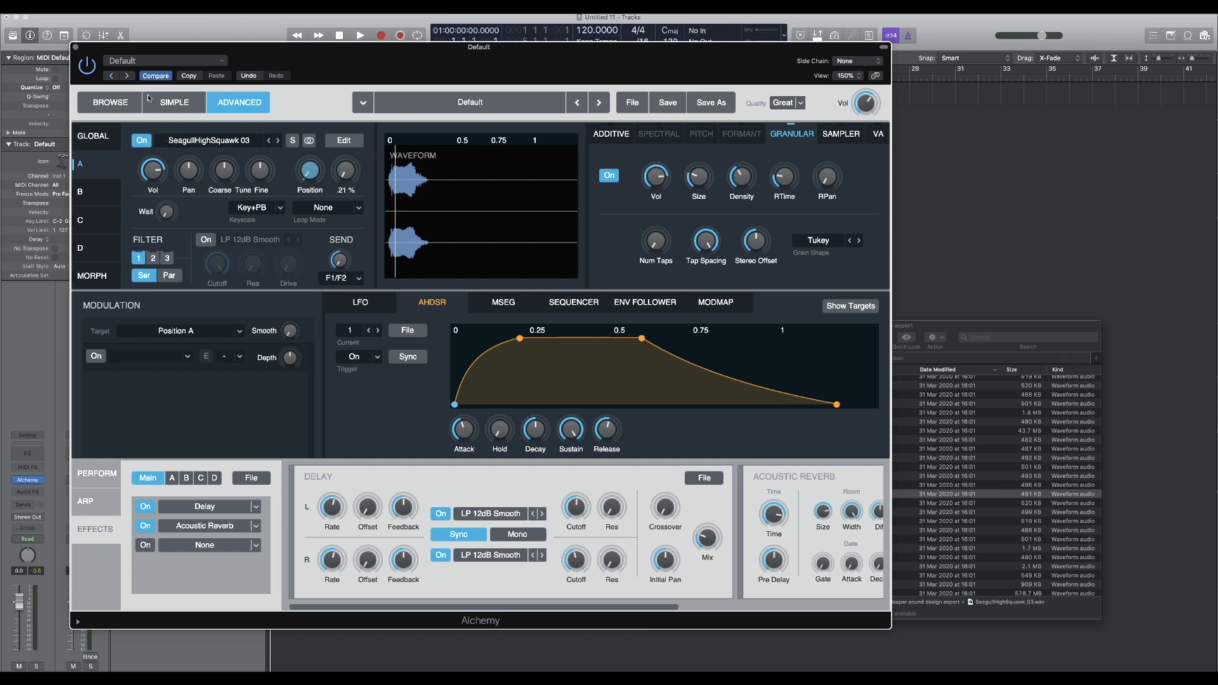
Reload SeagullHighSquawk_03.wav into source A as a Spectral sample and switch off the Delay and Acoustic Reverb.
click(825, 499)
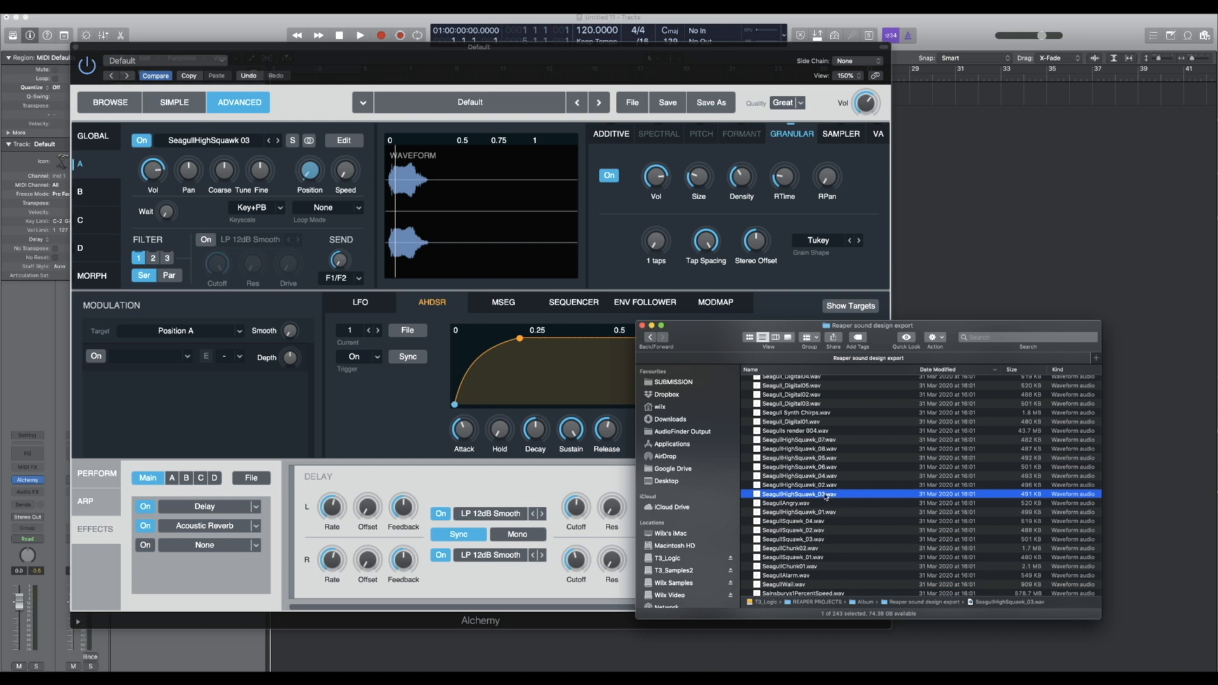
drag(827, 497, 295, 178)
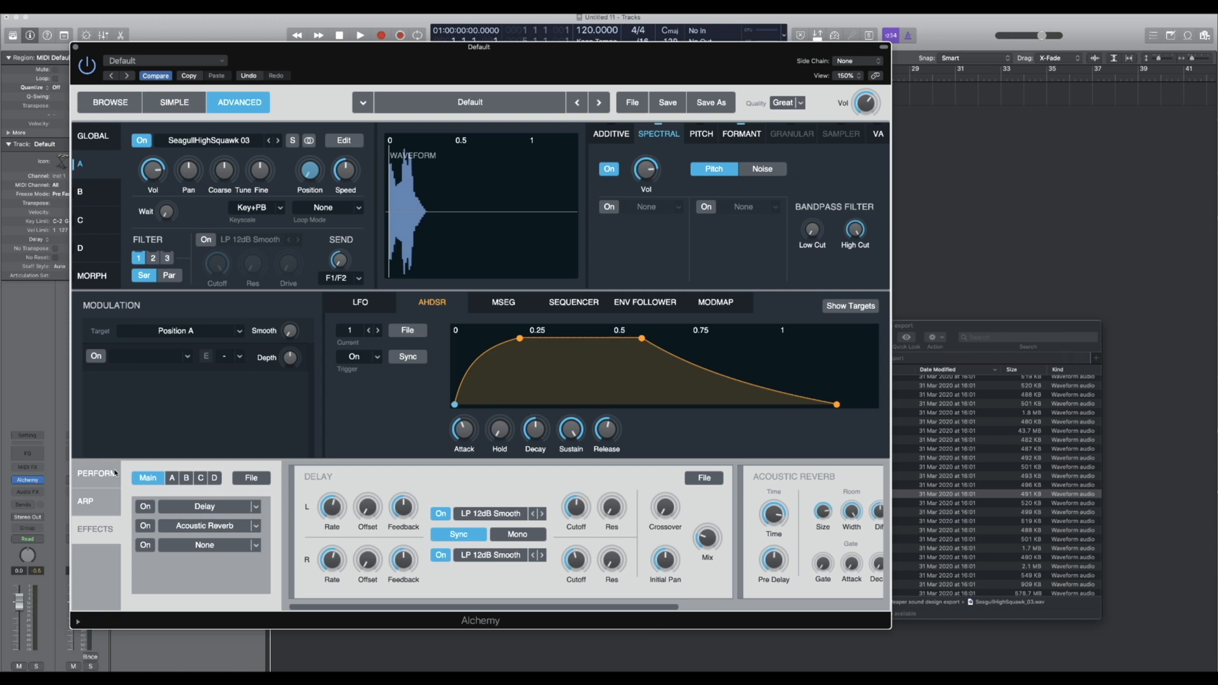
drag(335, 63, 342, 63)
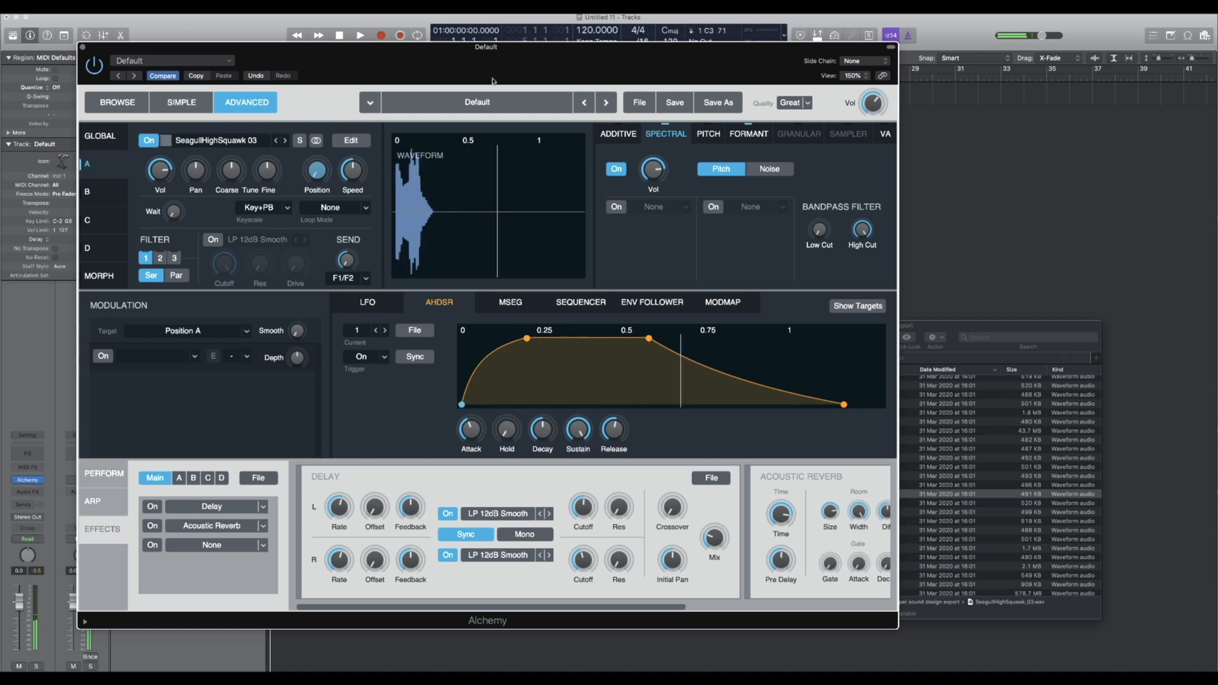
Show source A's Formant settings, try a lower KTrack amount and return it to 100%.
click(744, 137)
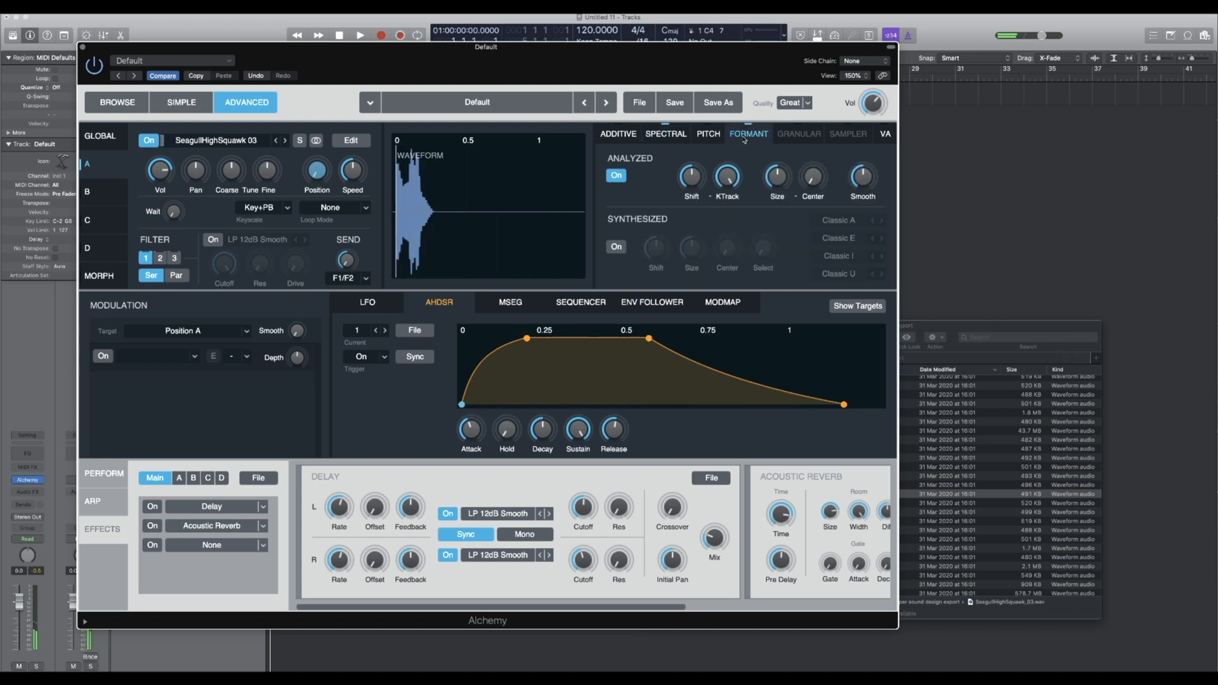
click(728, 179)
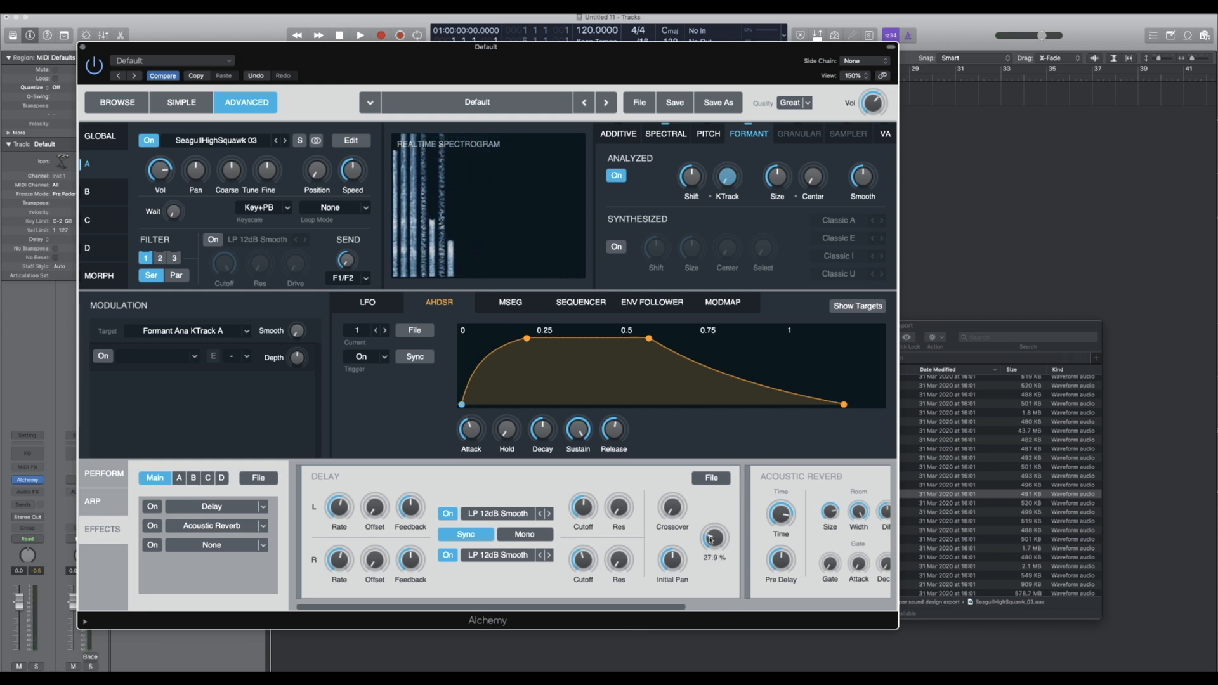
alt+click(728, 177)
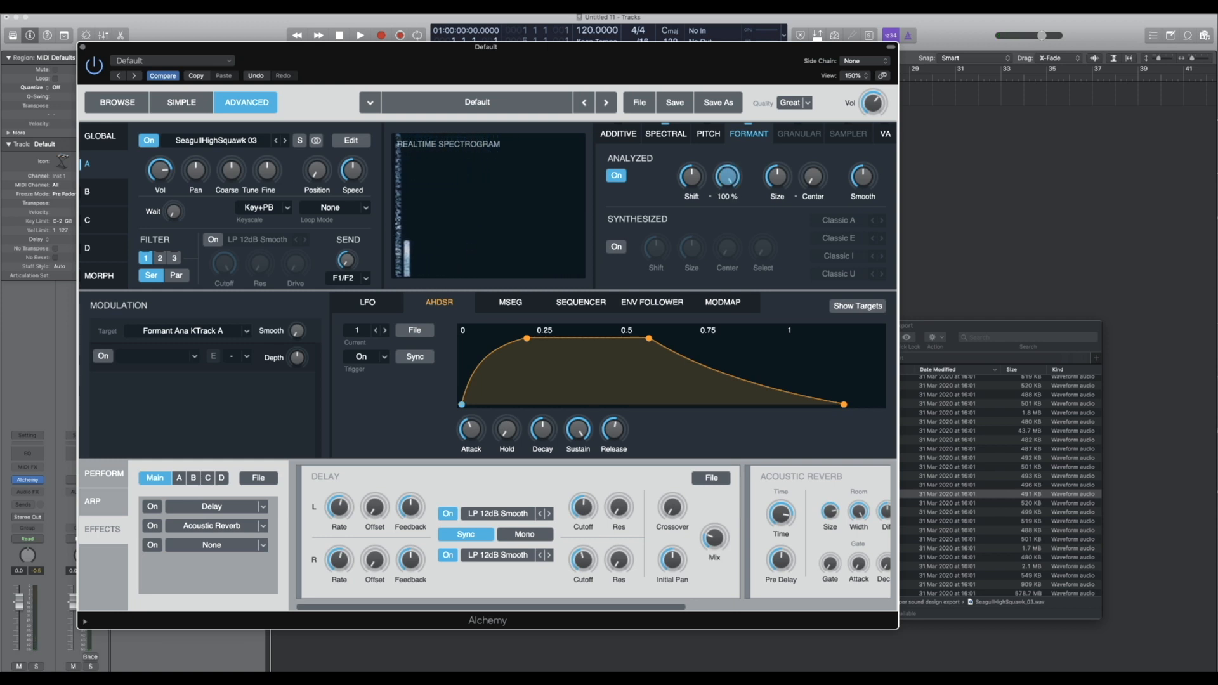
Sweep the analyzed formant's Smooth amount down to -100% and back up again.
click(864, 178)
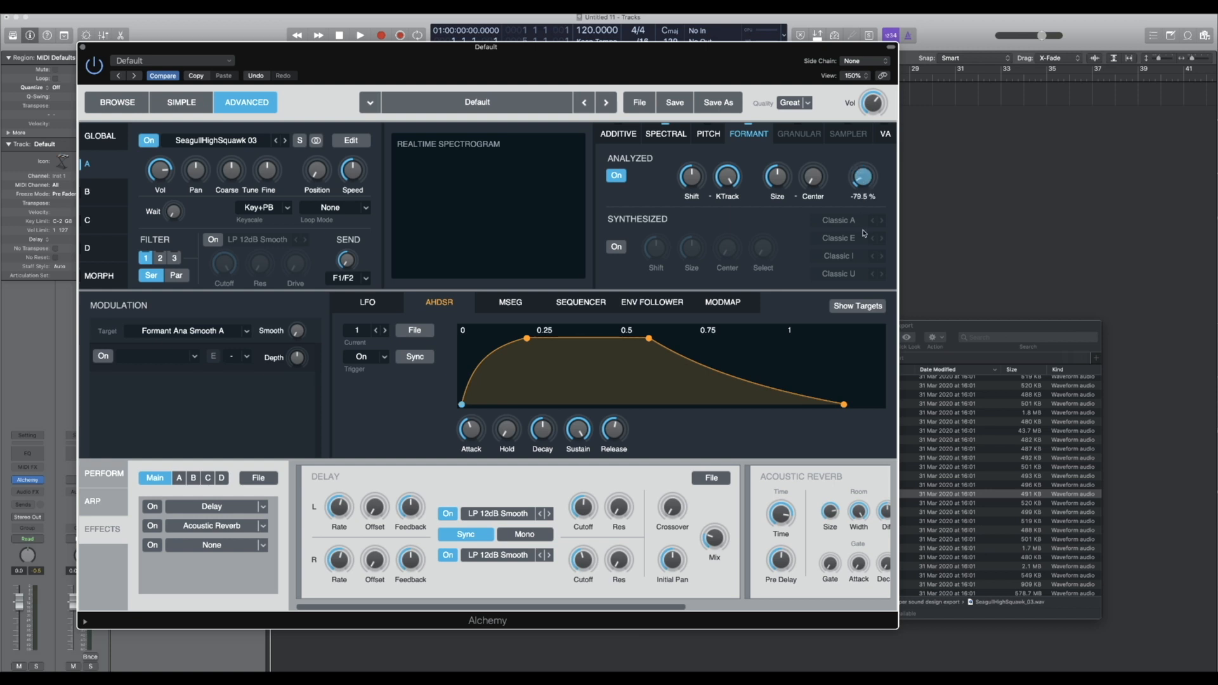
drag(863, 233, 864, 252)
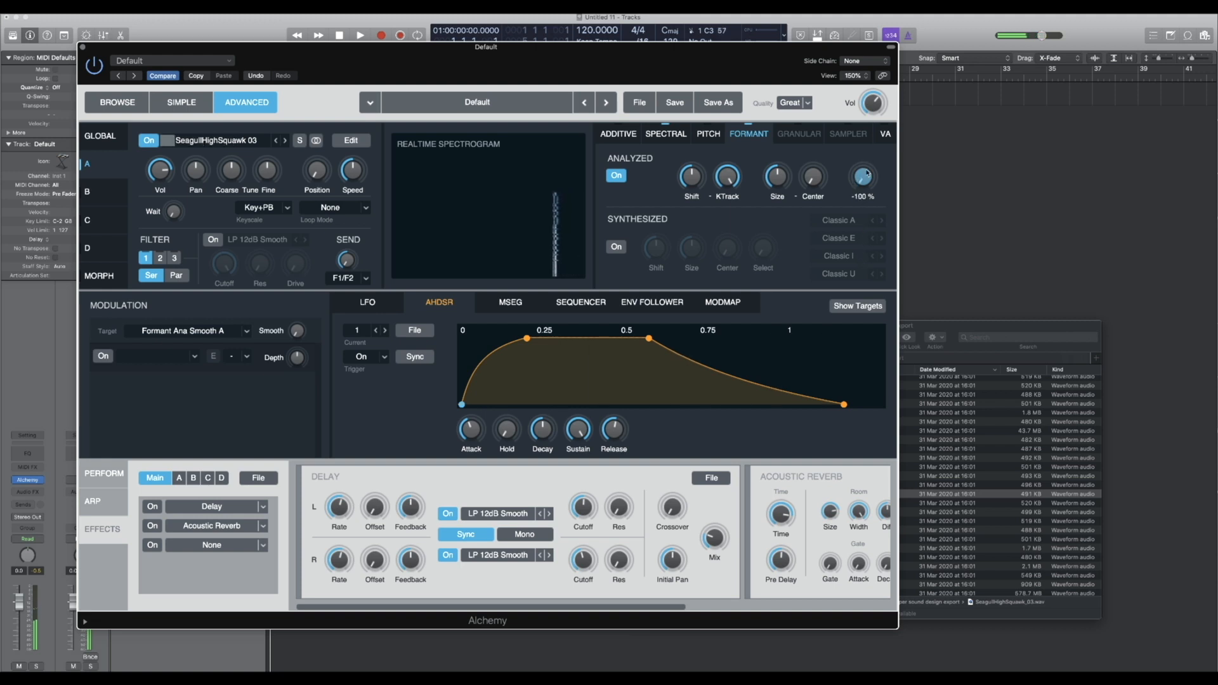
drag(867, 175, 867, 173)
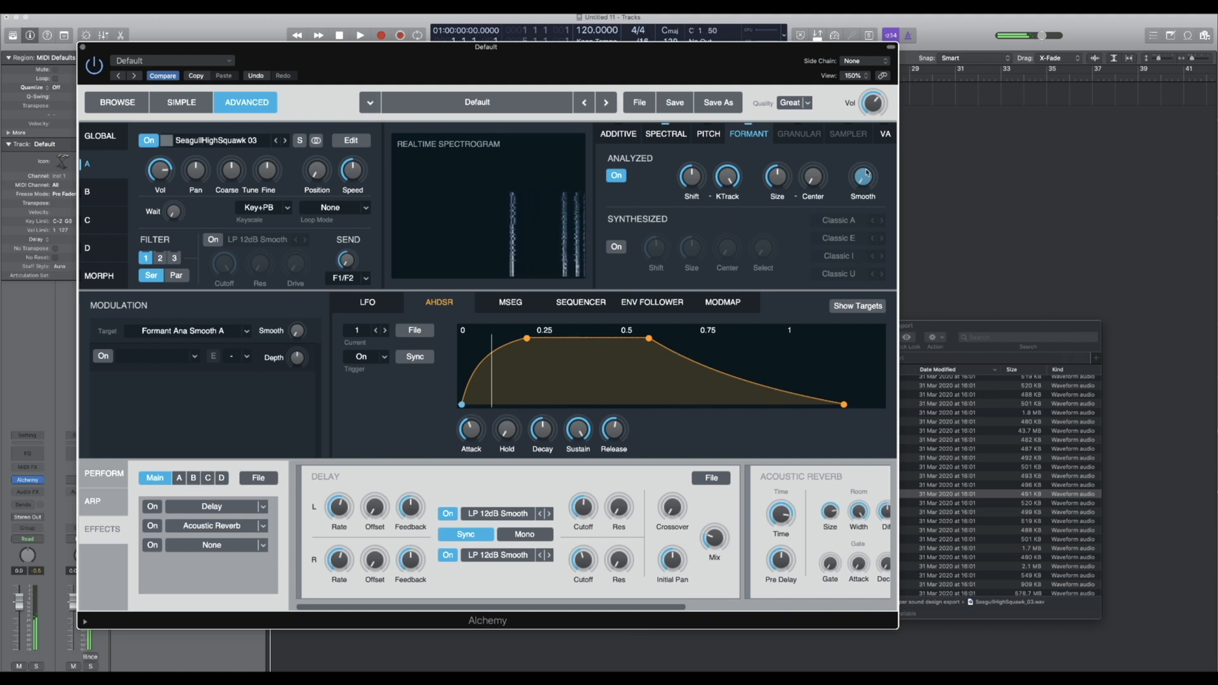
drag(867, 173, 858, 111)
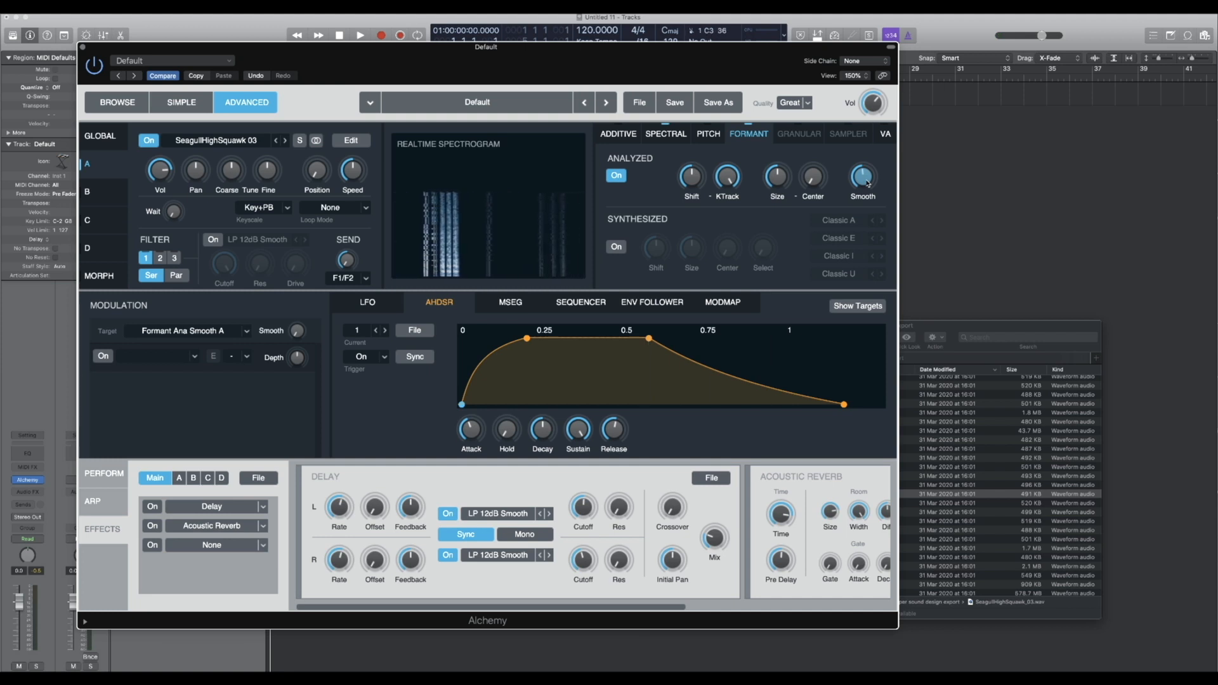
mouse_move(867, 184)
mouse_down()
mouse_move(856, 100)
mouse_move(854, 174)
mouse_up()
click(317, 168)
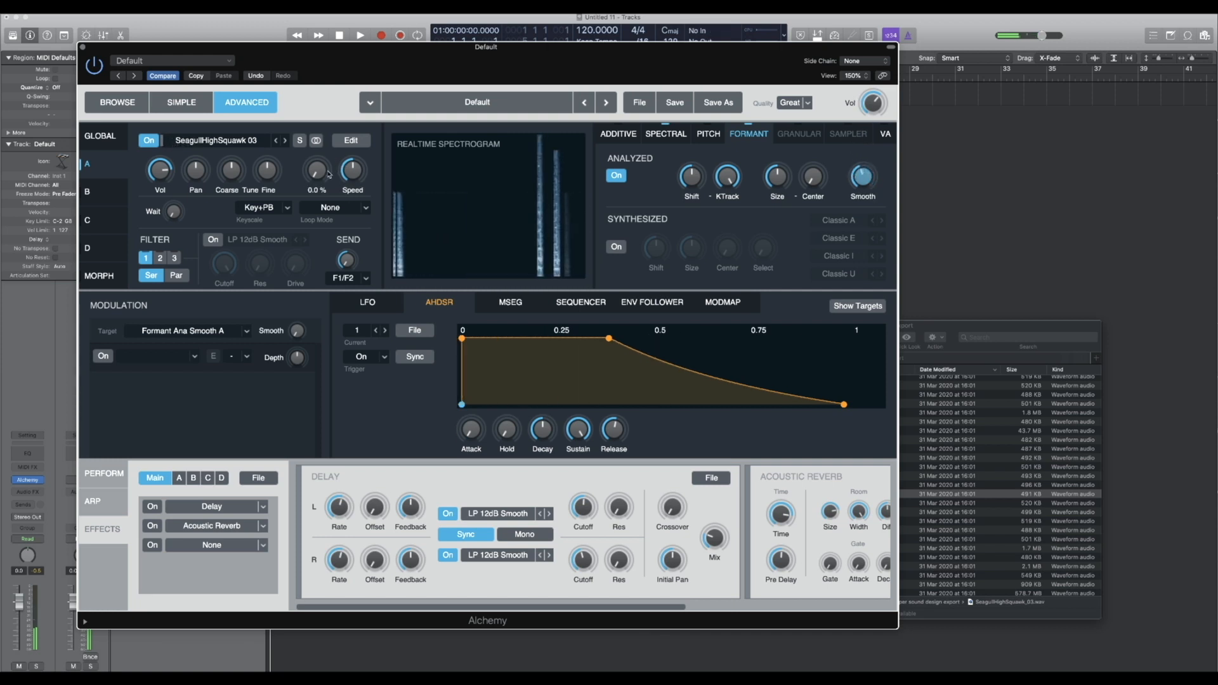
Lower source A's Speed to 0.50% and set the sample's Position to 4.33%.
drag(360, 169, 354, 230)
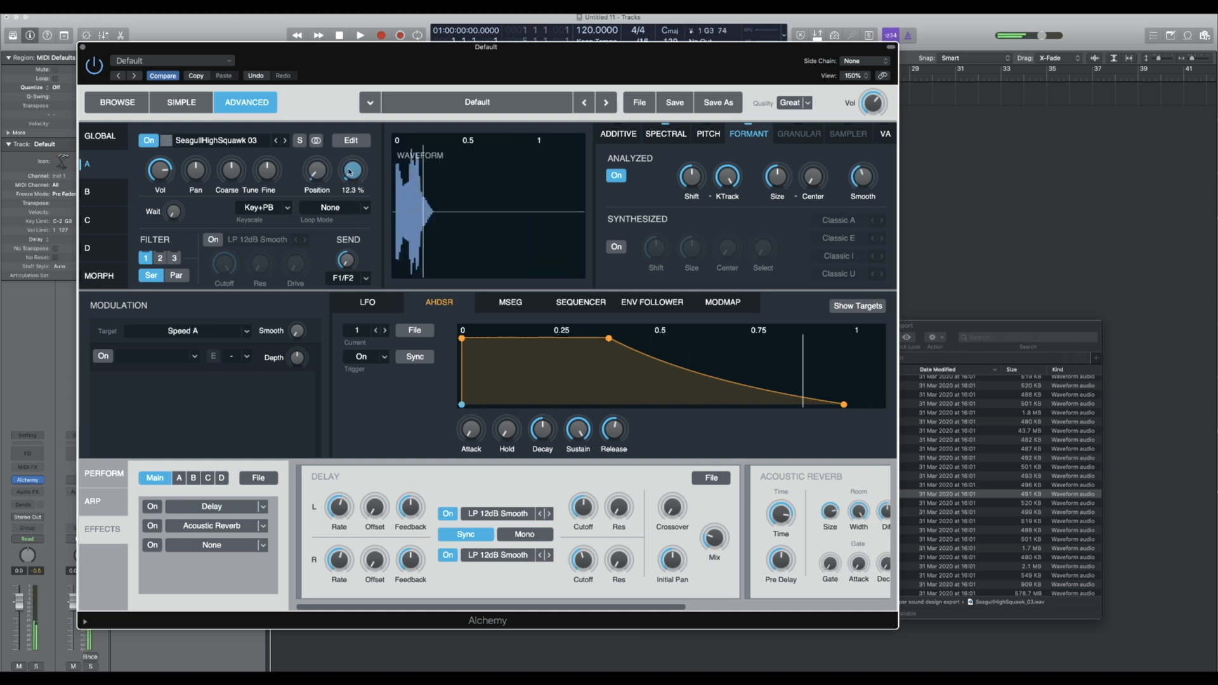
click(314, 167)
drag(313, 165, 350, 170)
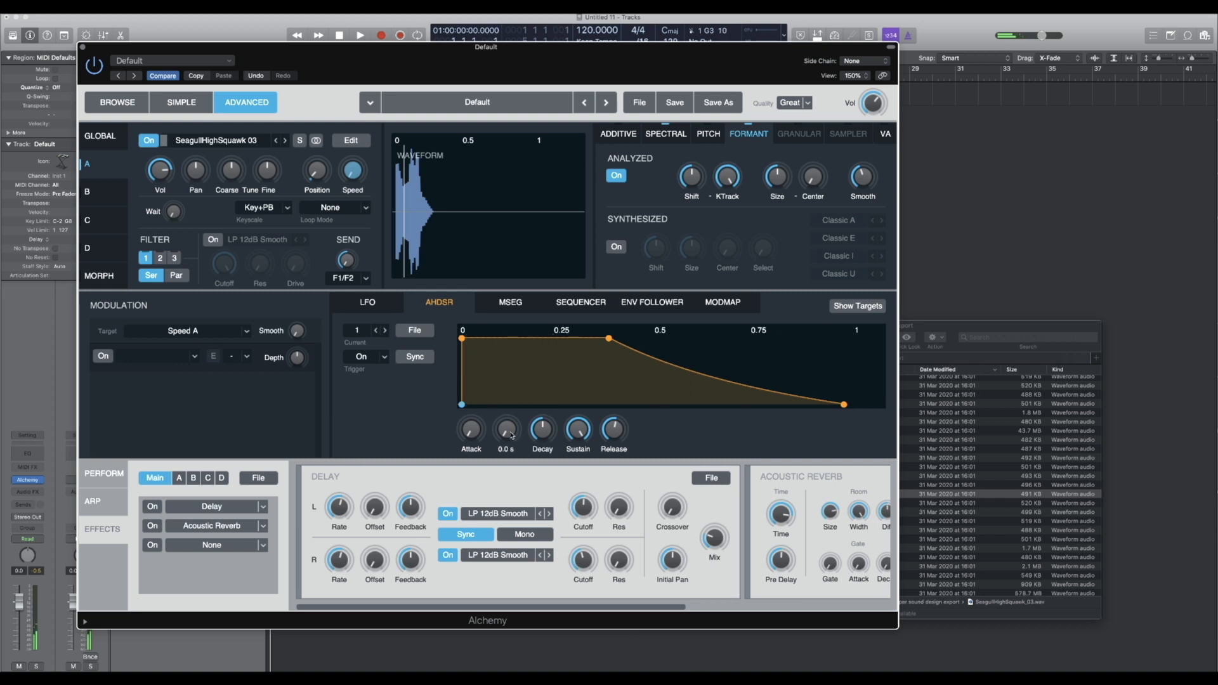
Shape AHDSR 1 with a decay of about 0.96 s, lower sustain and longer release, and switch on the Delay and Acoustic Reverb effects.
drag(544, 430, 579, 427)
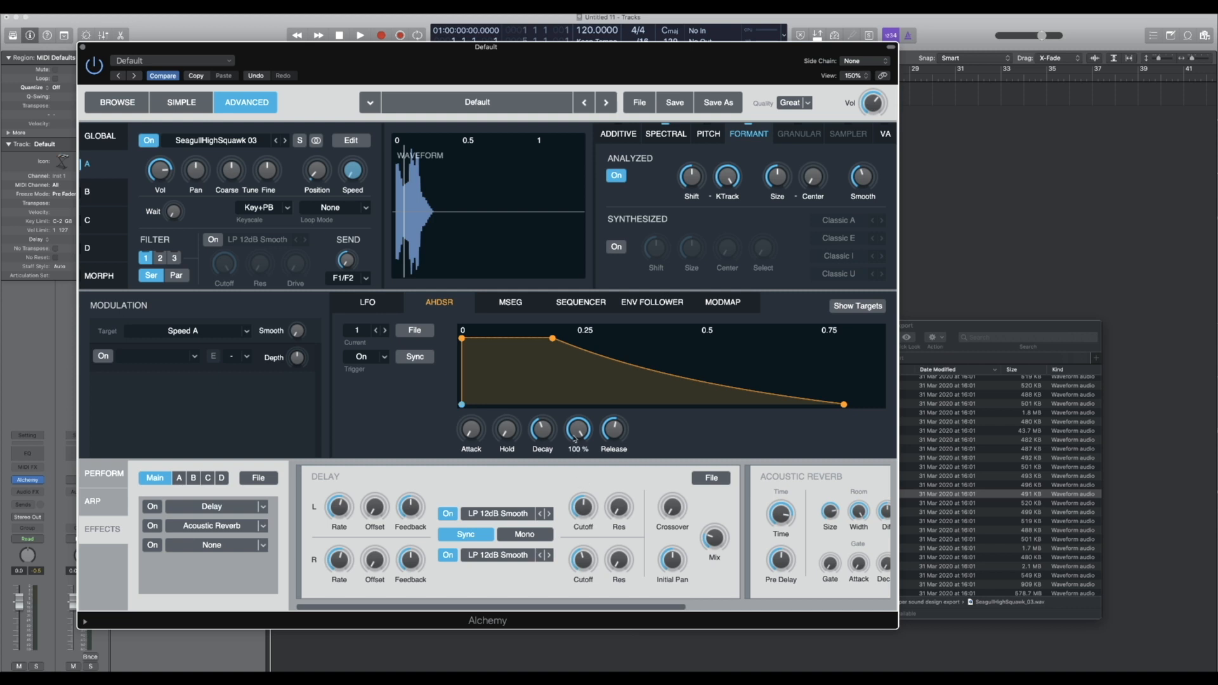
drag(577, 434, 535, 434)
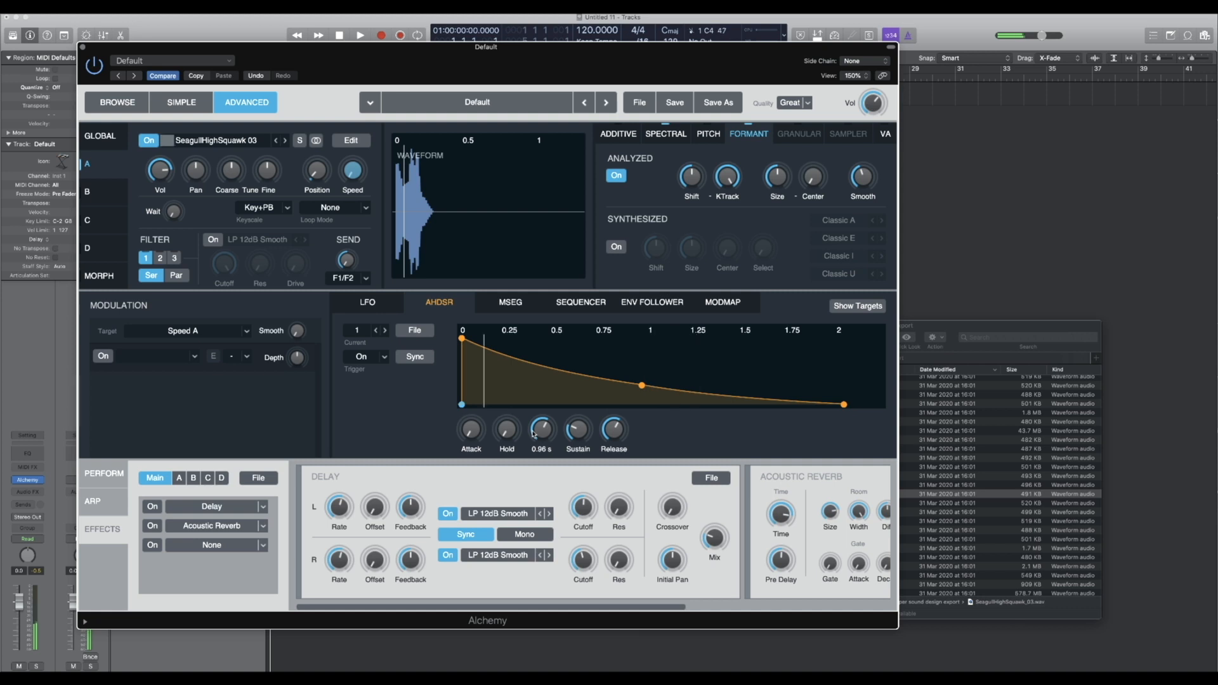
drag(614, 435, 614, 430)
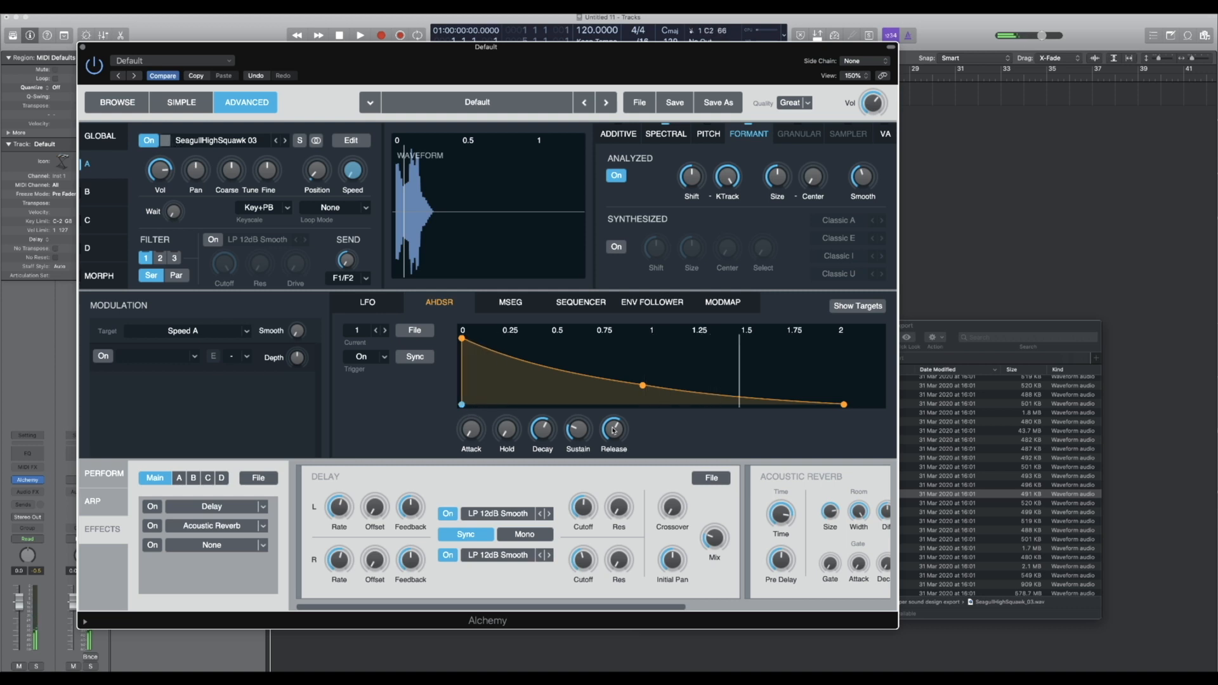
mouse_move(424, 523)
click(150, 508)
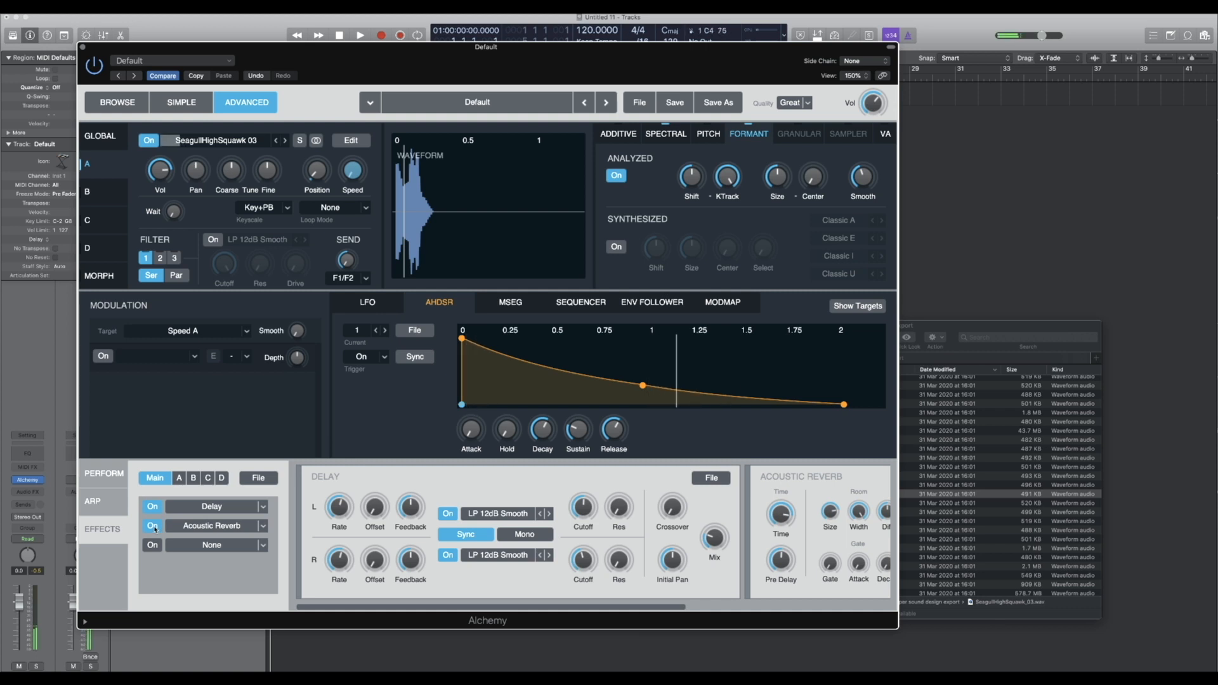
Enable source A's LP 12dB Smooth filter with Cutoff at 1285 Hz, Res at 30.1% and Drive at about 23.1%.
click(213, 241)
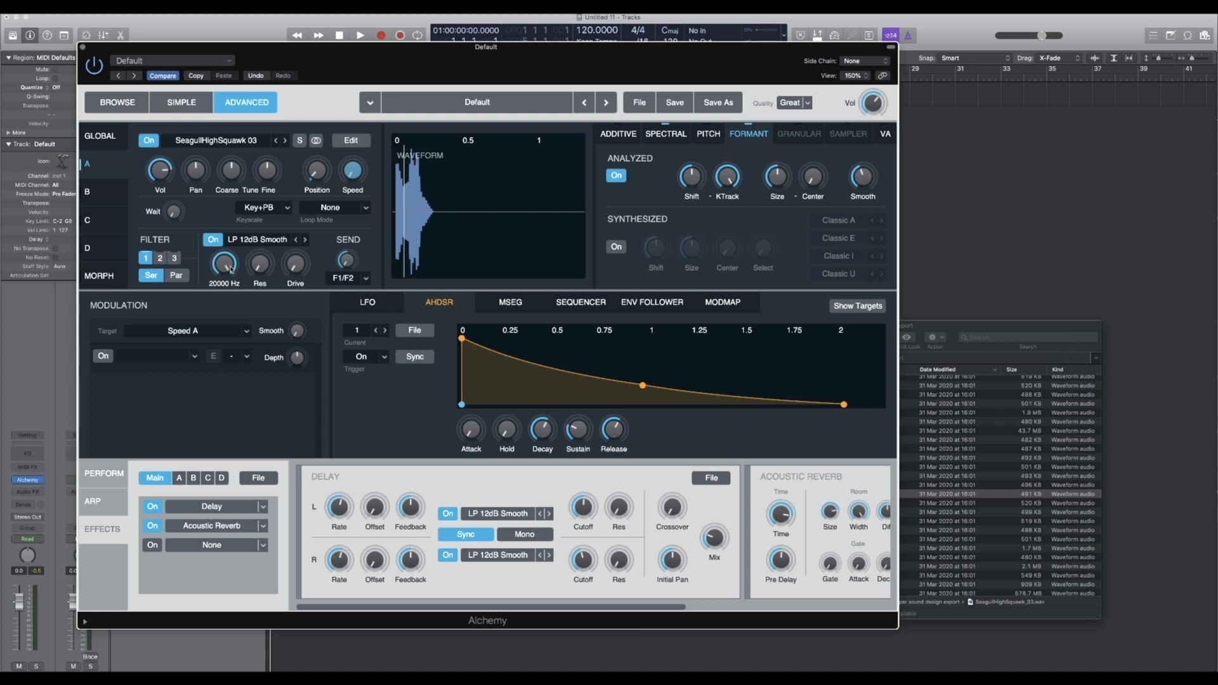
drag(227, 267, 232, 363)
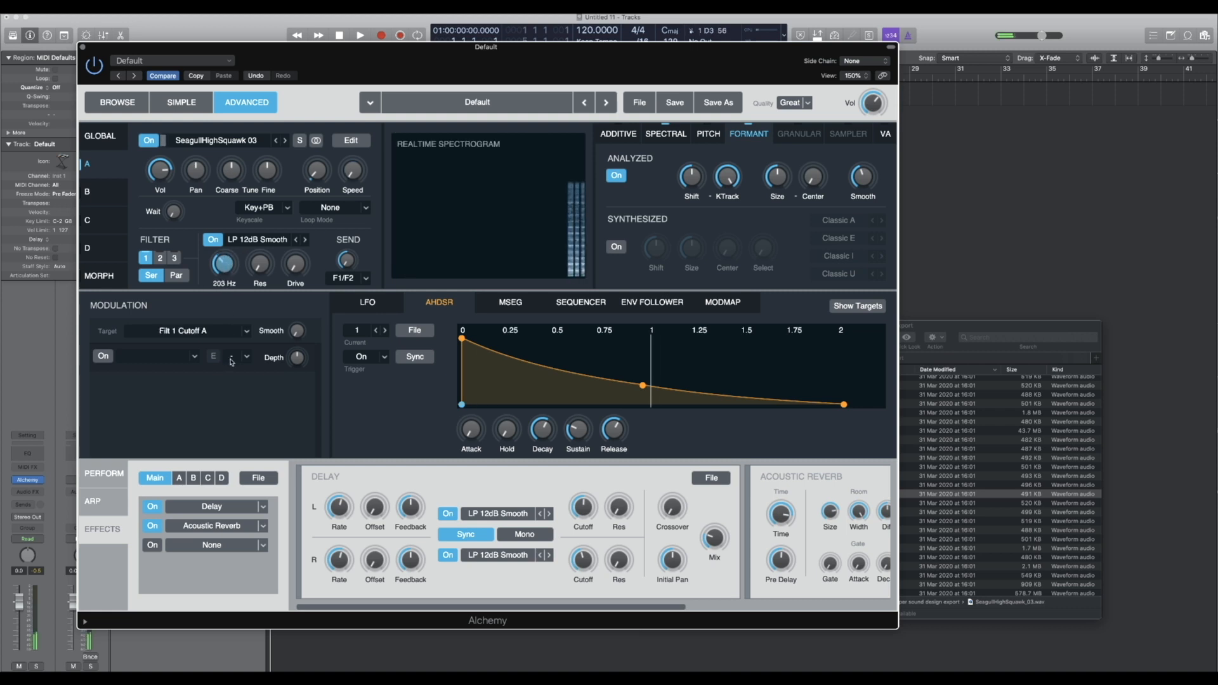
drag(260, 264, 254, 223)
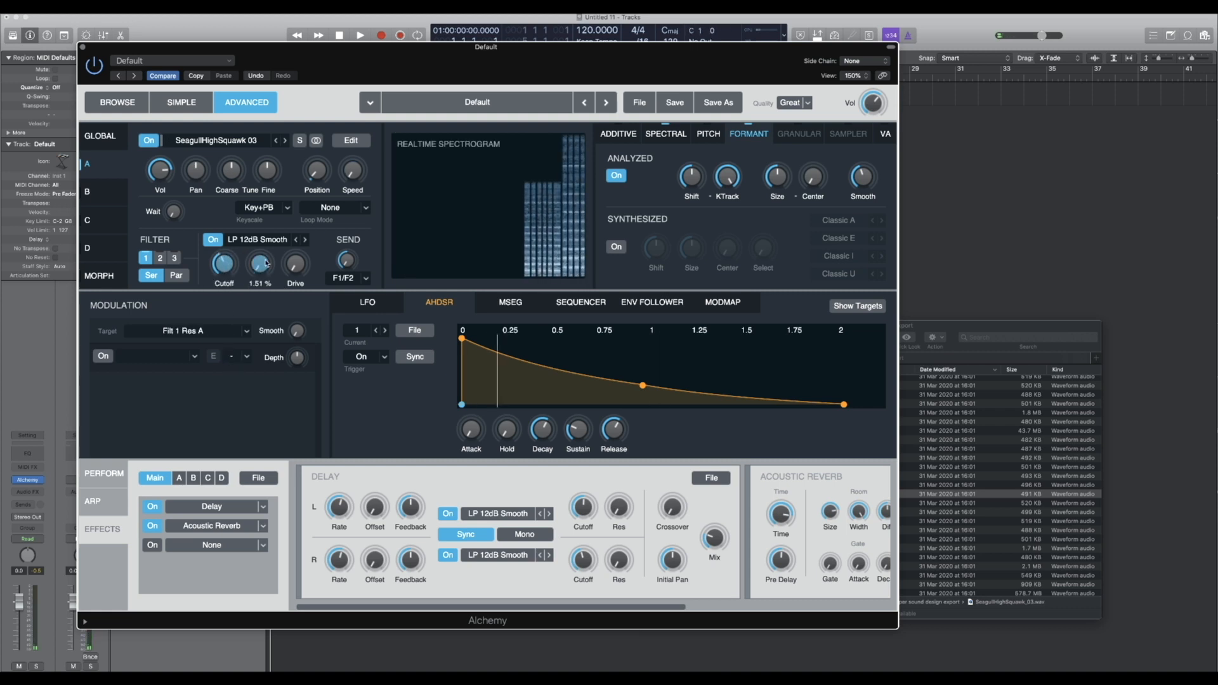
drag(295, 264, 289, 224)
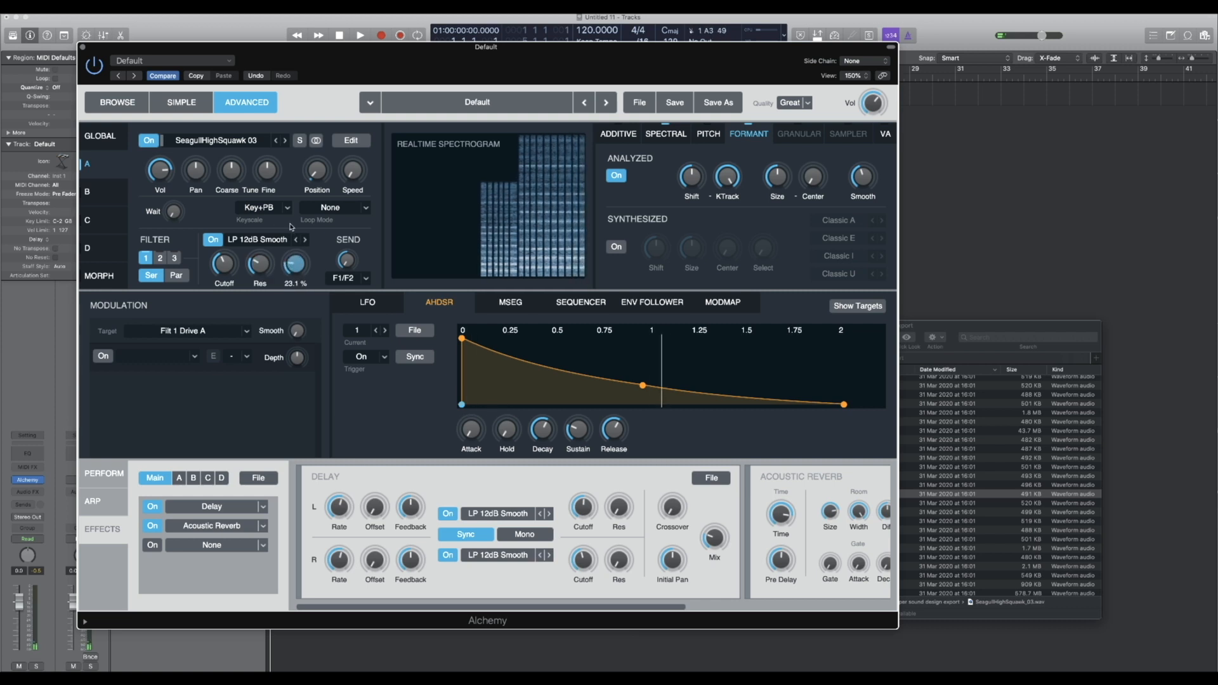
drag(222, 264, 217, 233)
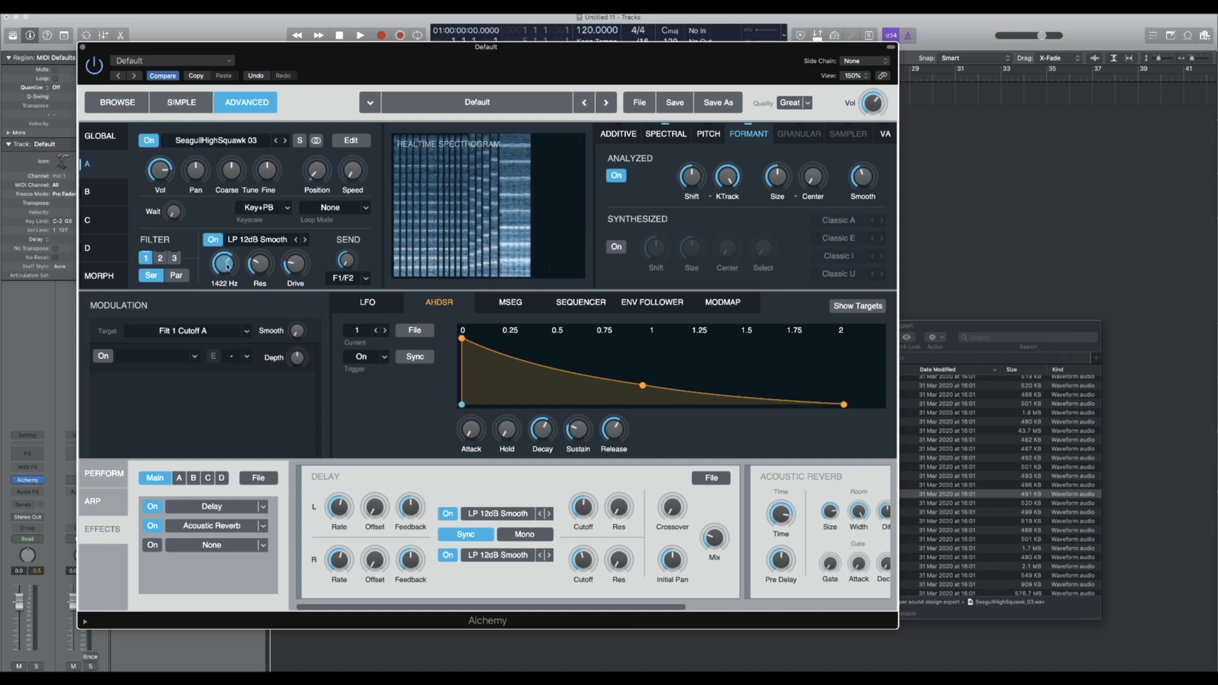
drag(227, 264, 229, 293)
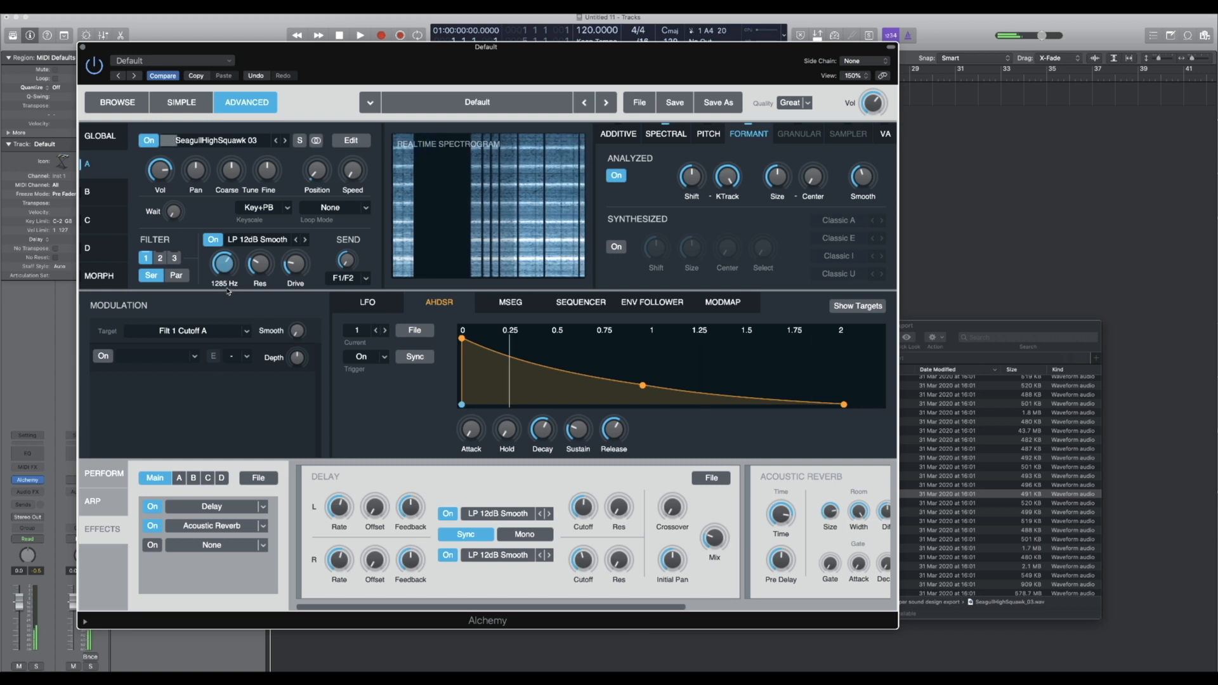
click(101, 138)
click(88, 163)
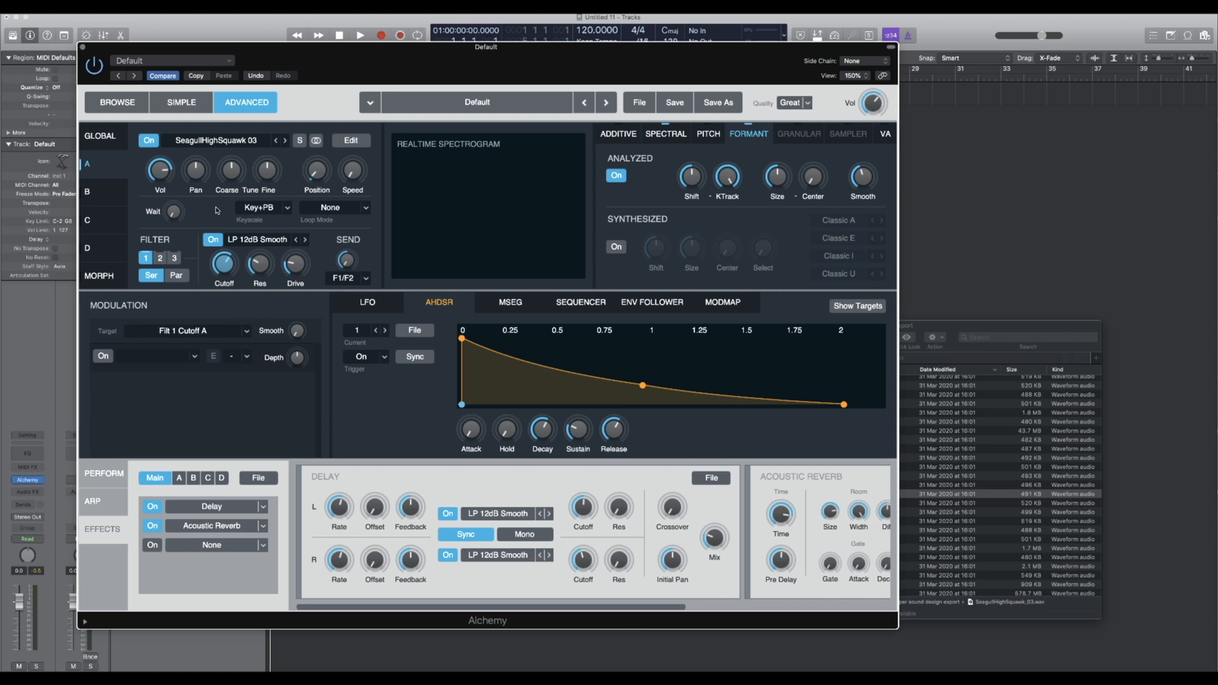
right_click(317, 170)
click(332, 168)
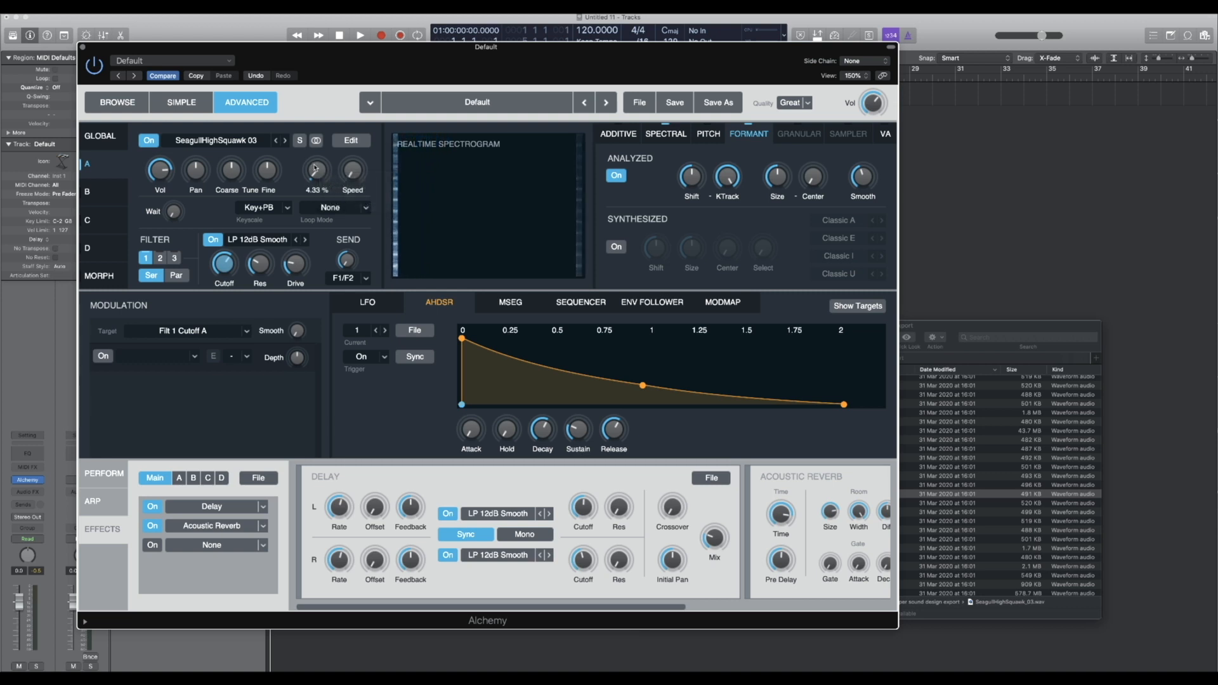
right_click(317, 171)
click(378, 158)
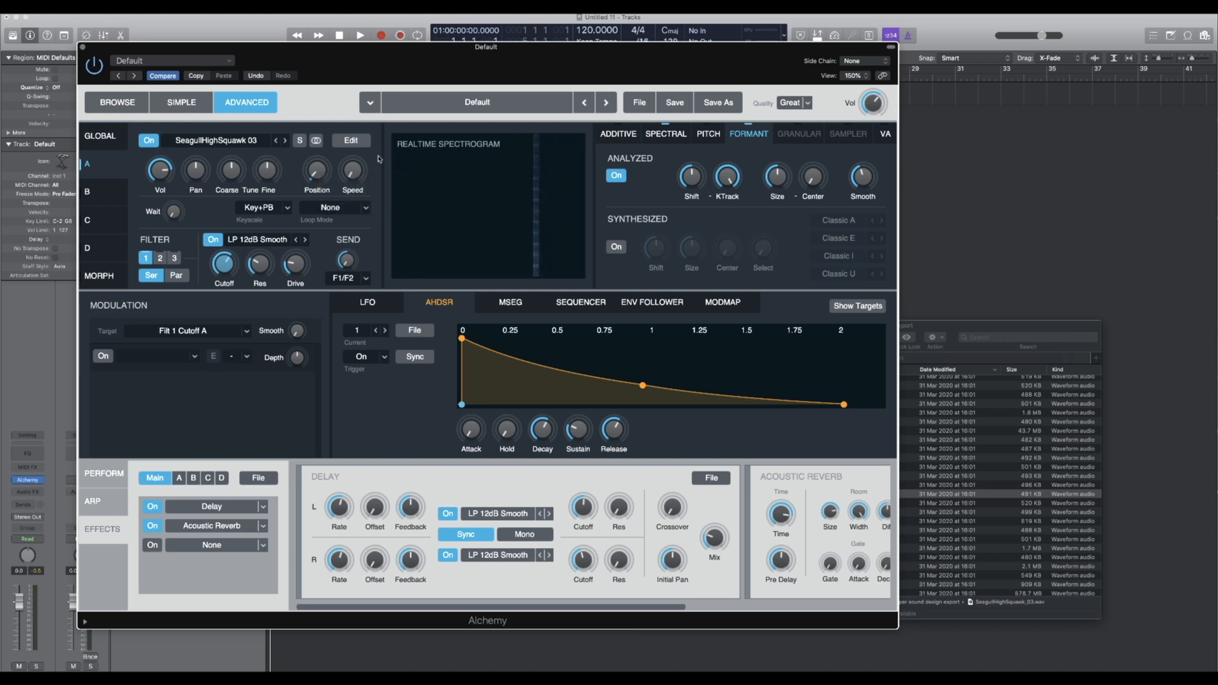
Modulate source A's Position with the Random1 note property at a depth of about 5.4%.
mouse_move(307, 173)
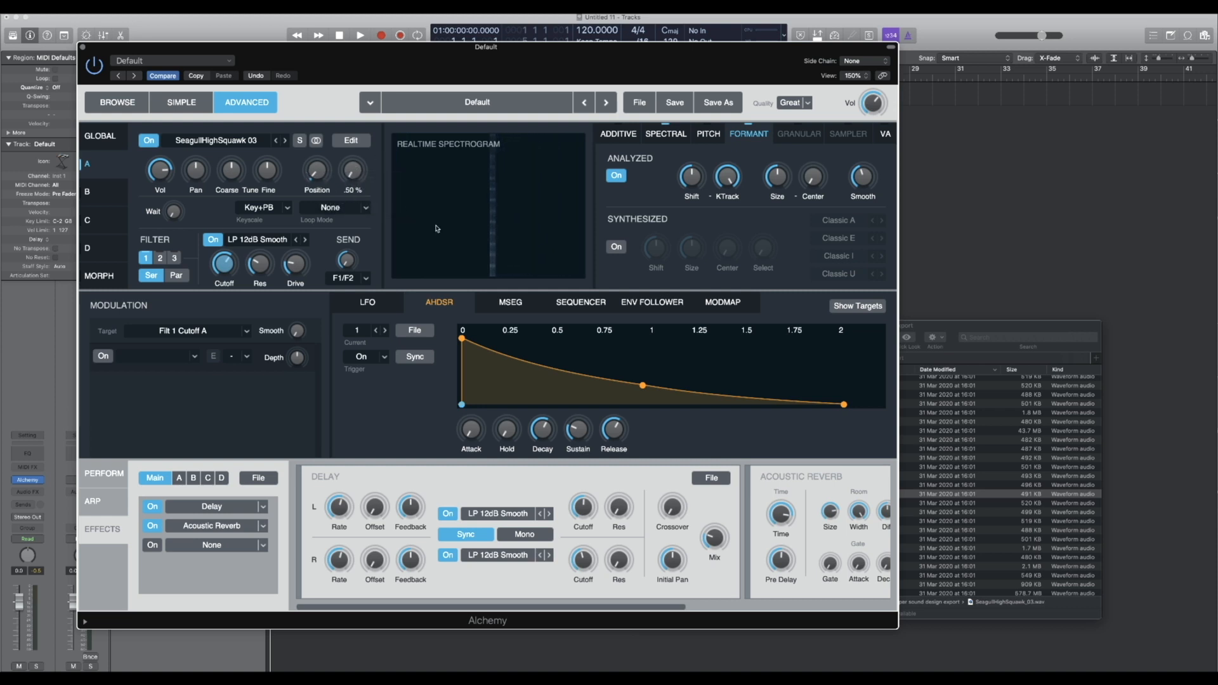
mouse_move(358, 178)
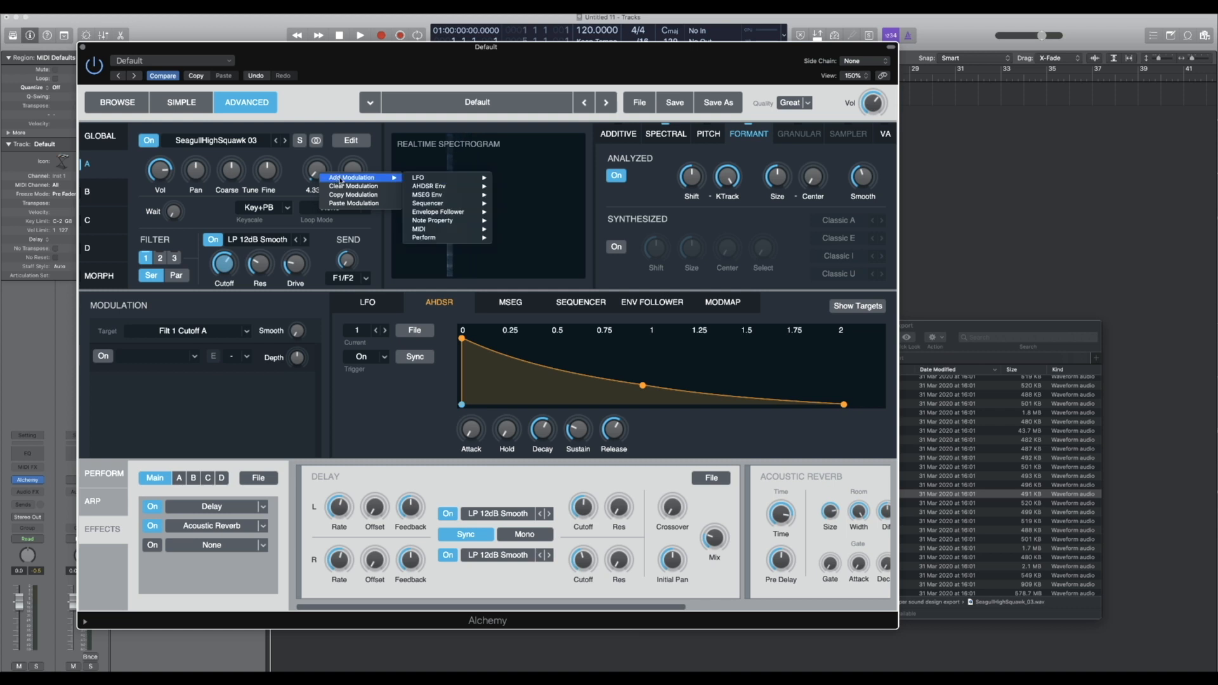
mouse_move(470, 224)
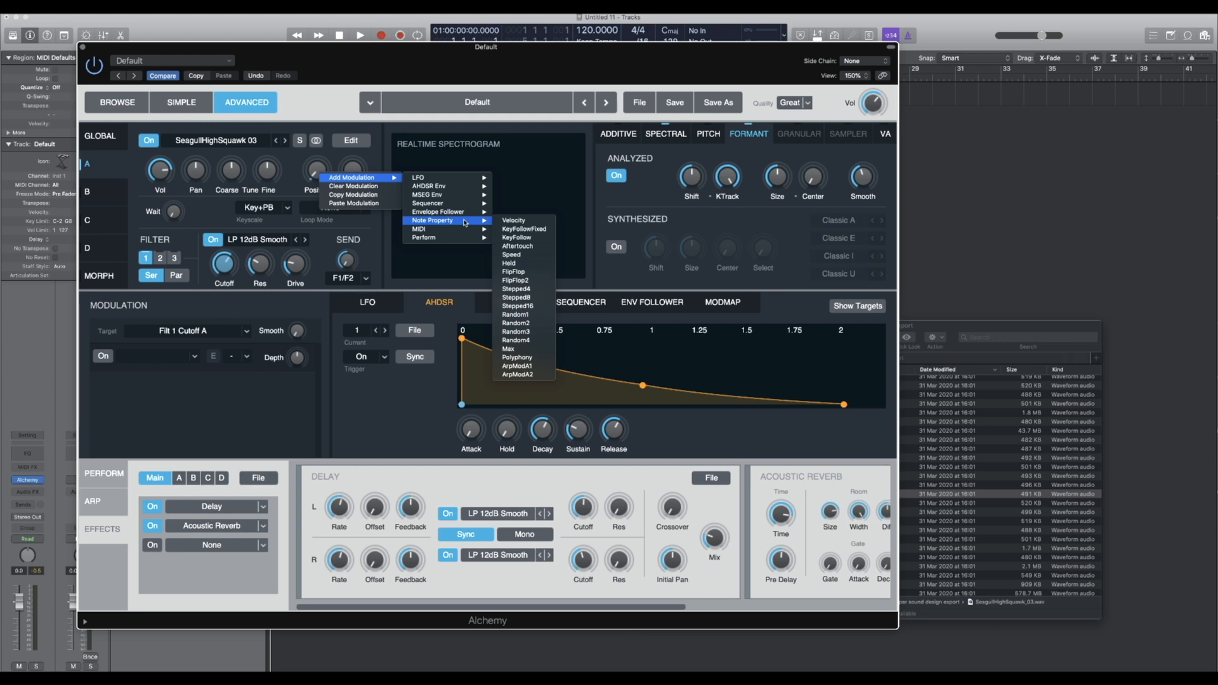
click(534, 316)
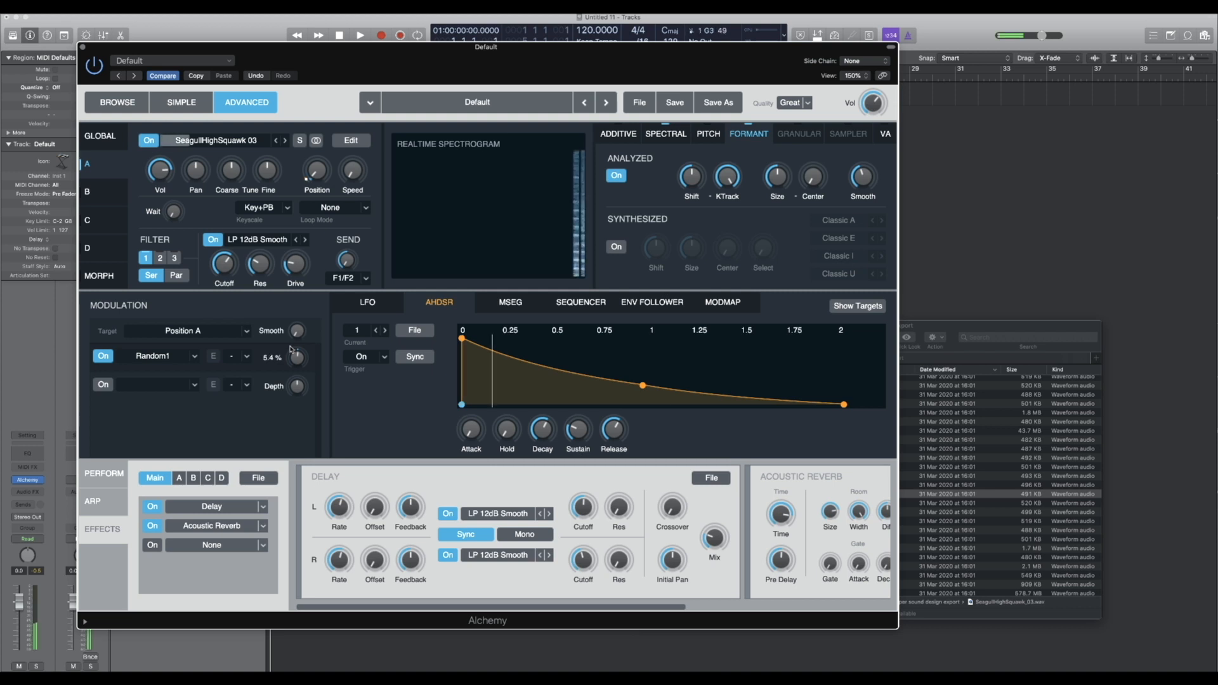
mouse_move(304, 184)
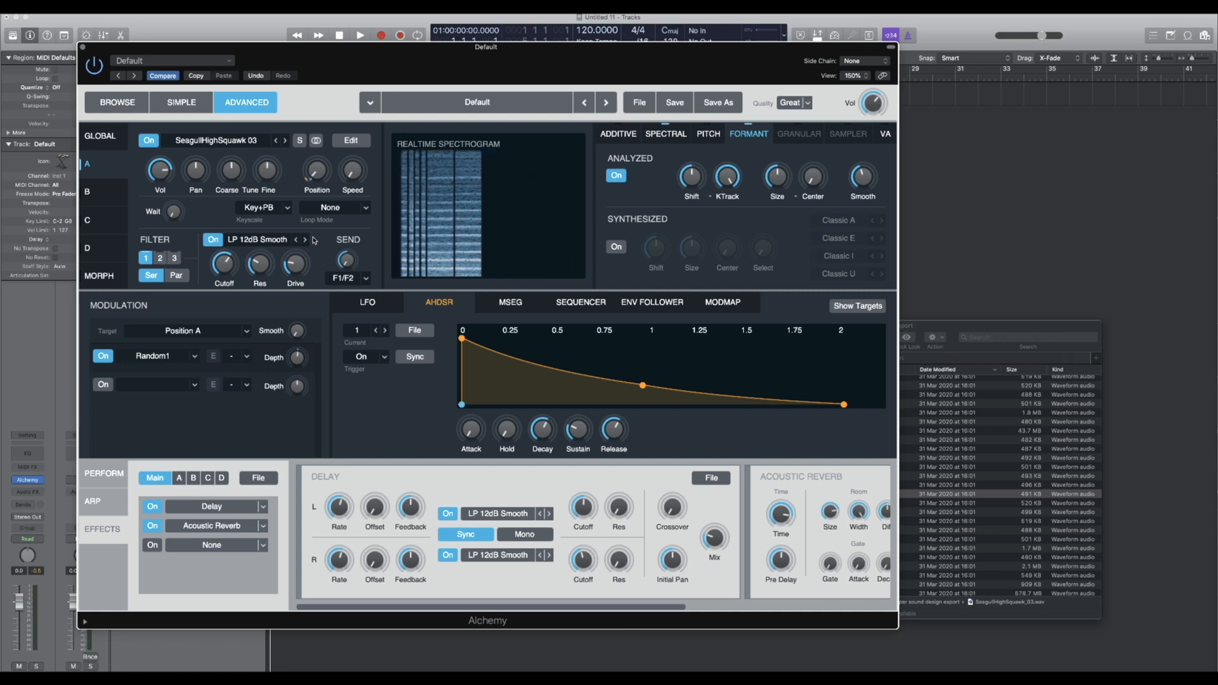
mouse_move(289, 360)
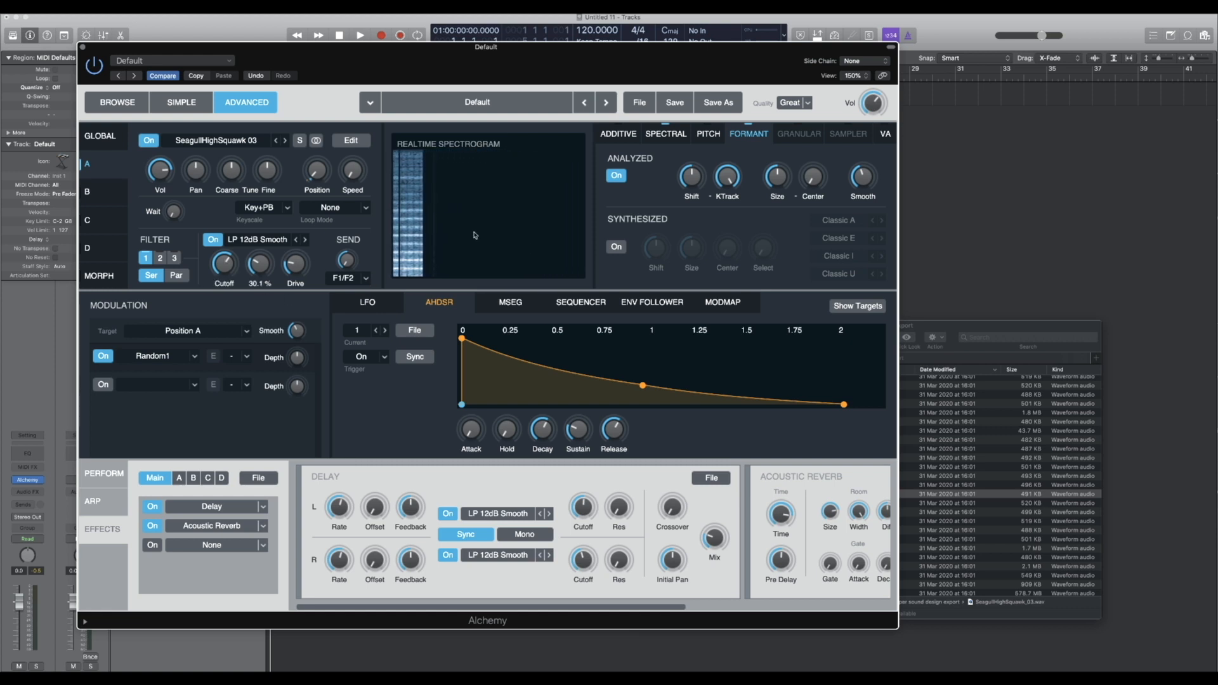
Modulate source A's filter Cutoff with the Random1 note property at a depth of about 14.9%.
right_click(226, 268)
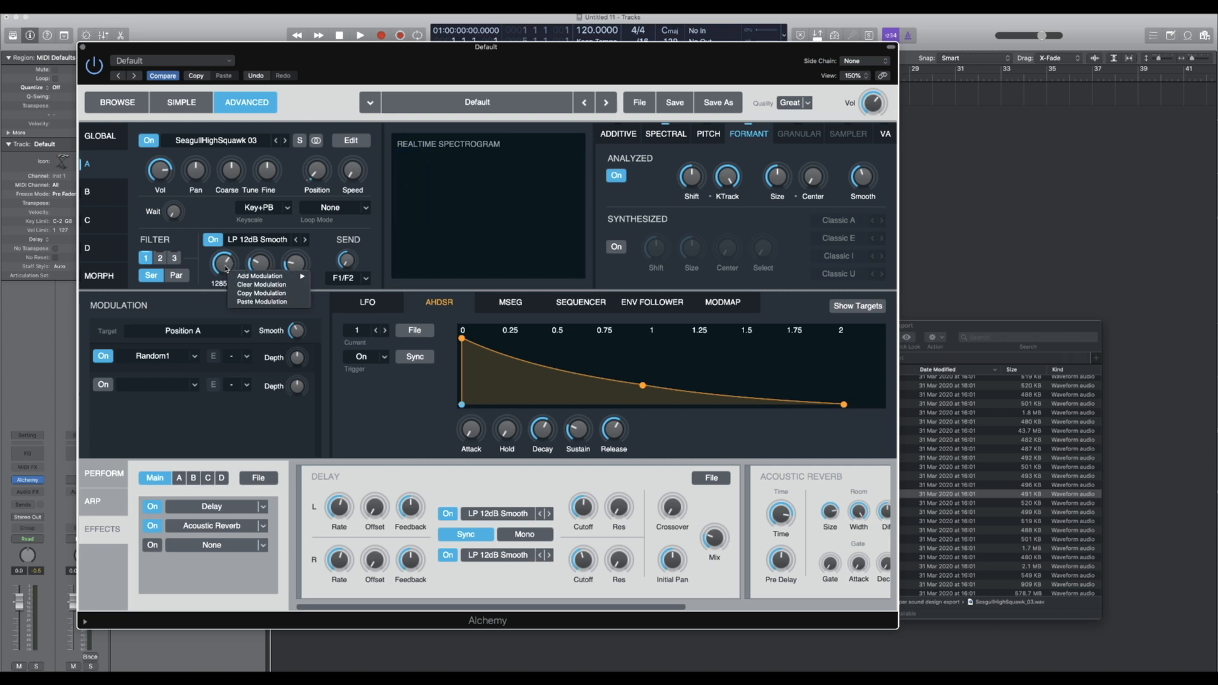
mouse_move(279, 277)
mouse_move(366, 337)
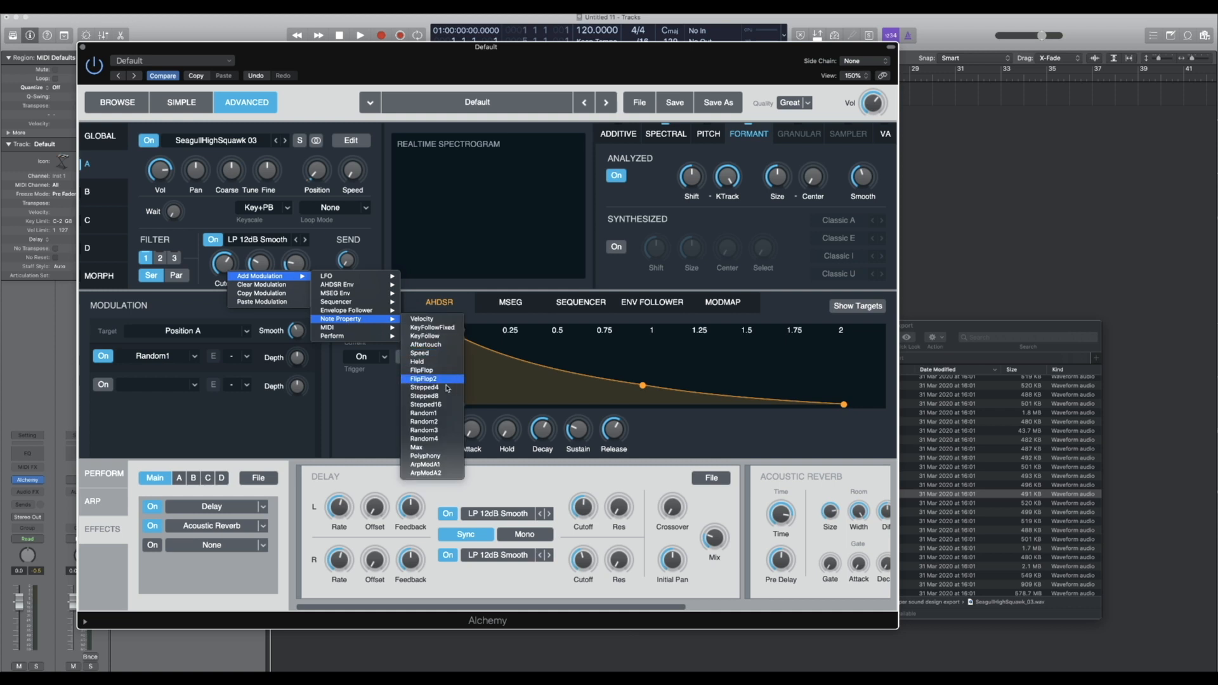
click(441, 416)
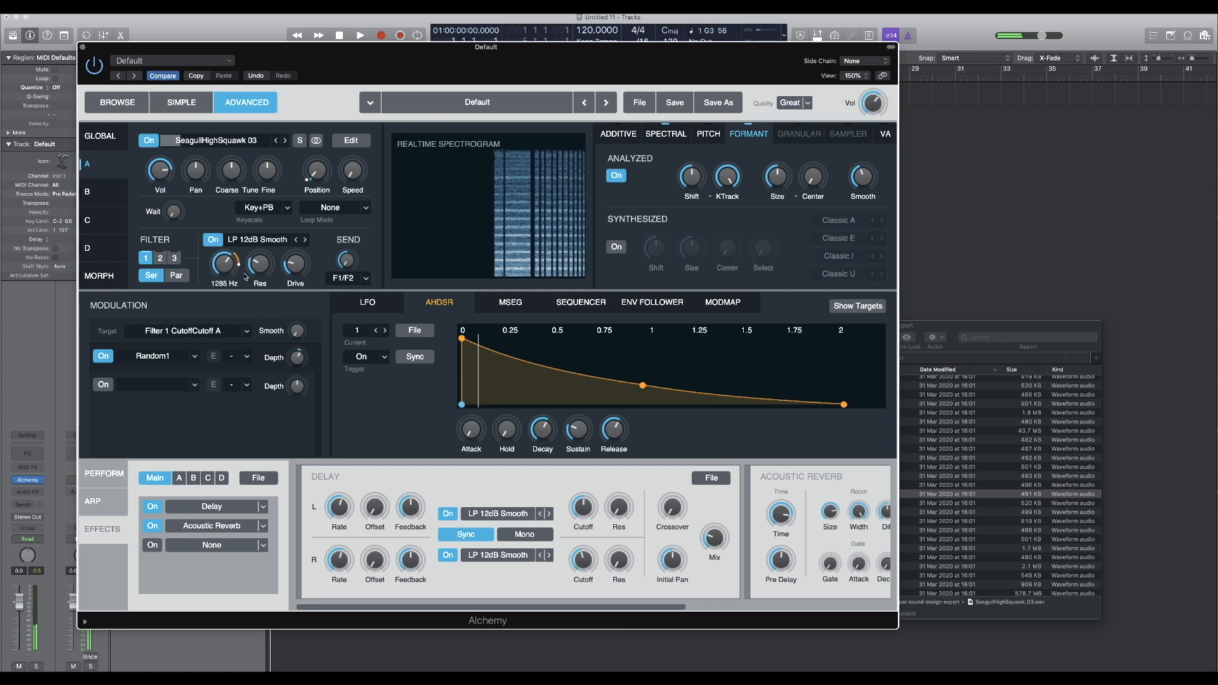
drag(297, 358, 299, 370)
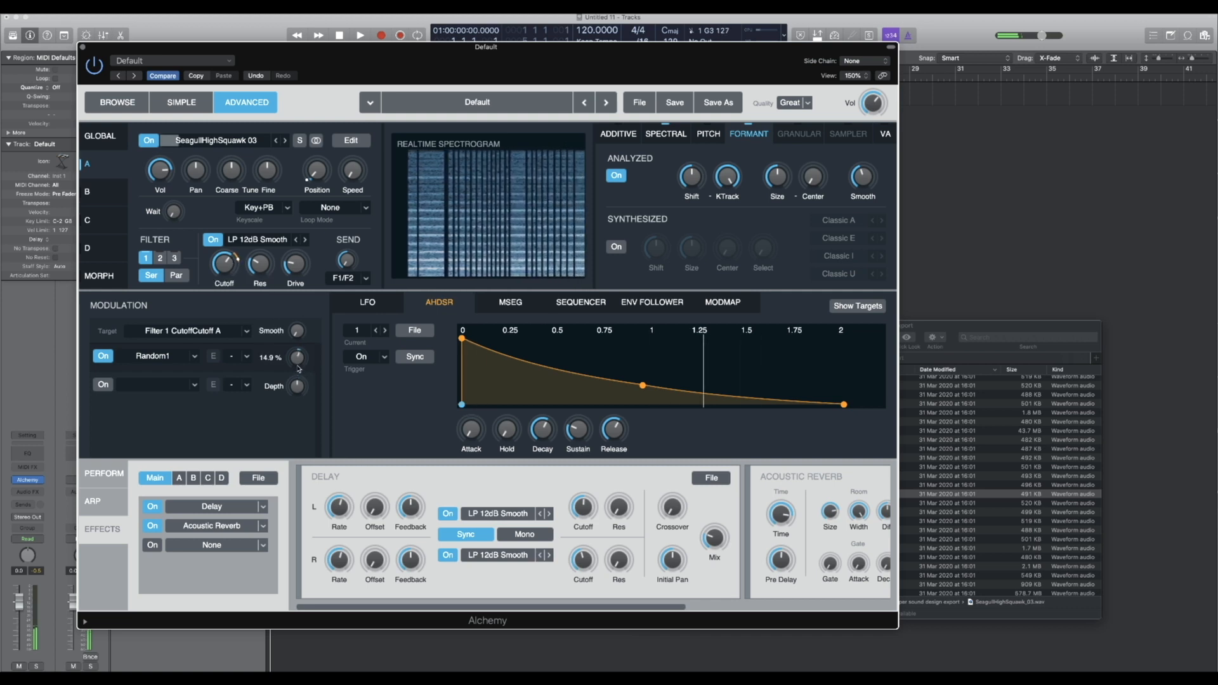